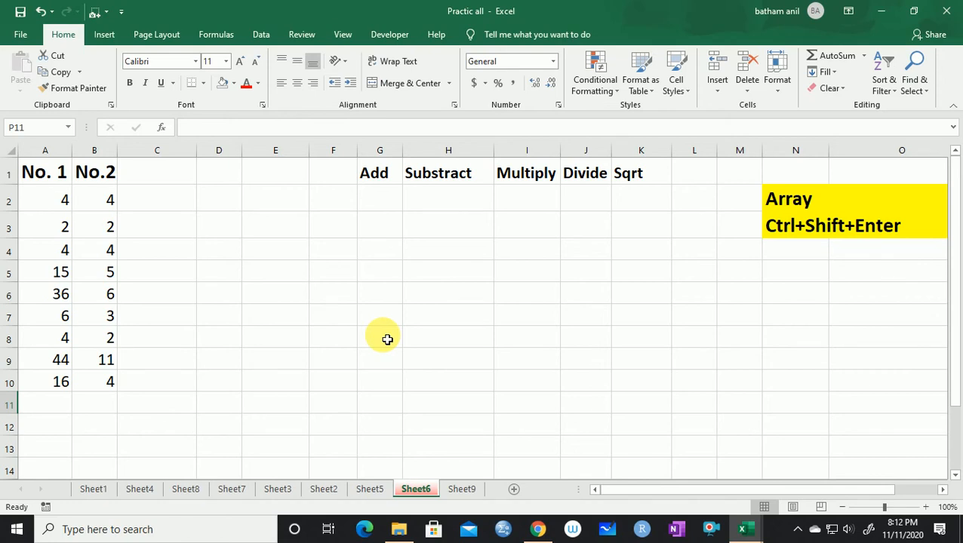
Fill the header cells G1:K1 from Add to Sqrt with orange and slightly widen column G.
left_click_drag(376, 179, 628, 180)
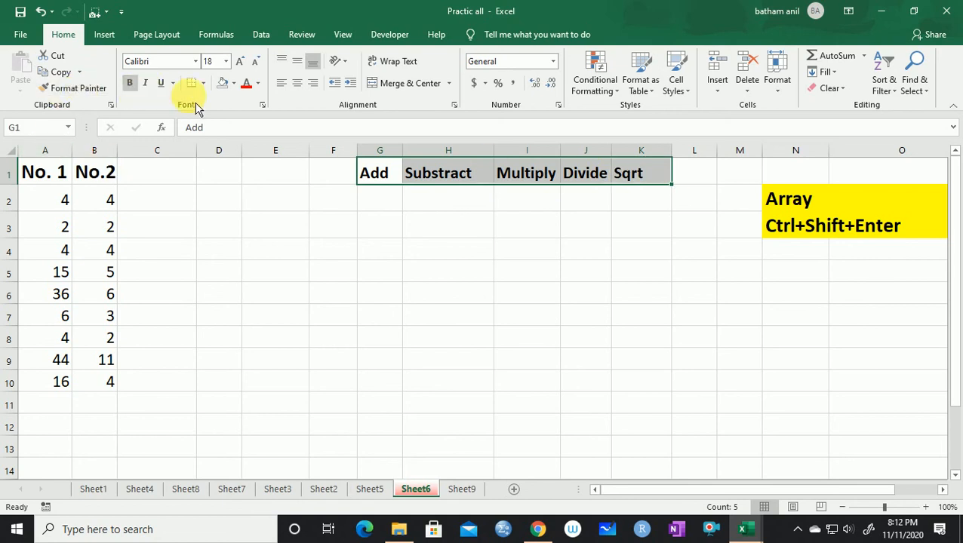
left_click(235, 84)
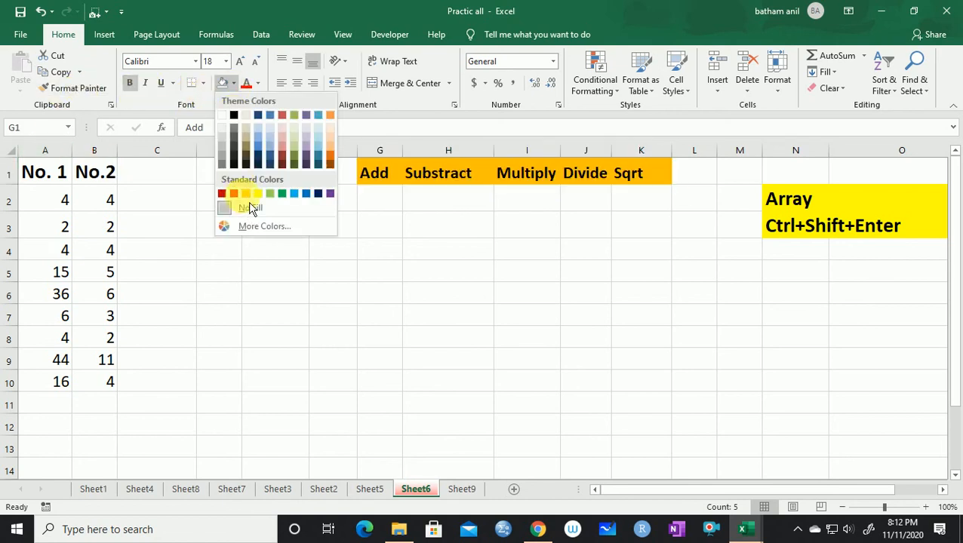
left_click(251, 199)
left_click(193, 336)
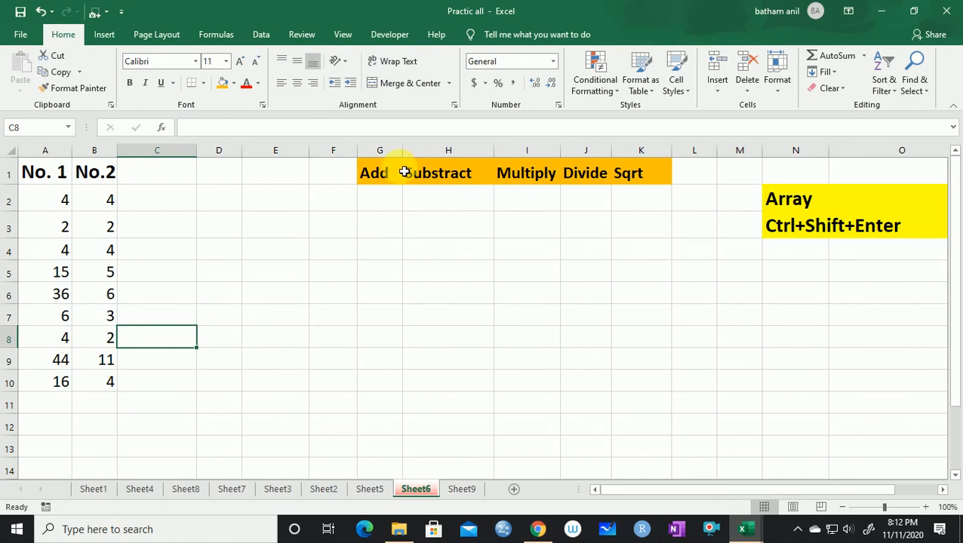
left_click_drag(403, 150, 408, 150)
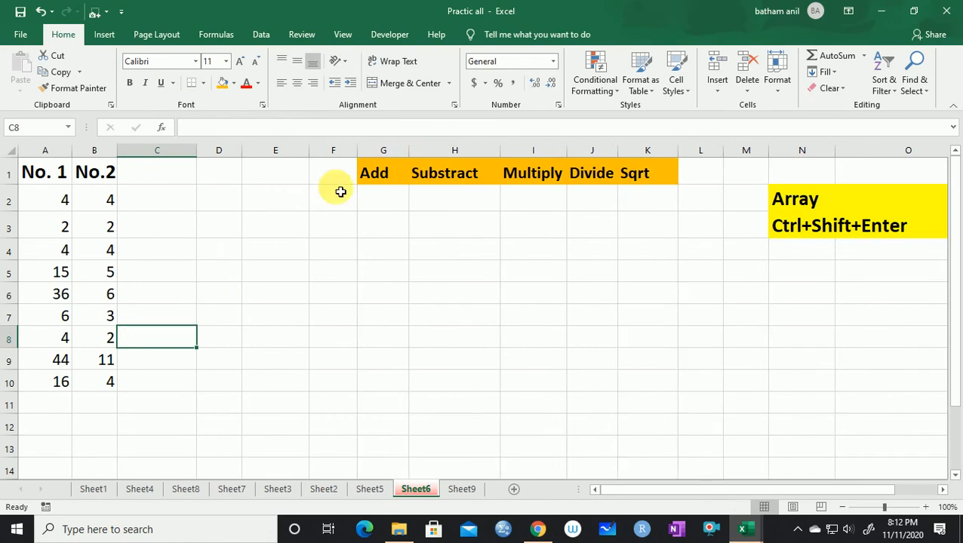
Enter =A2:A10+B2:B10 as an array formula across G2:G10 in the Add column.
left_click(382, 198)
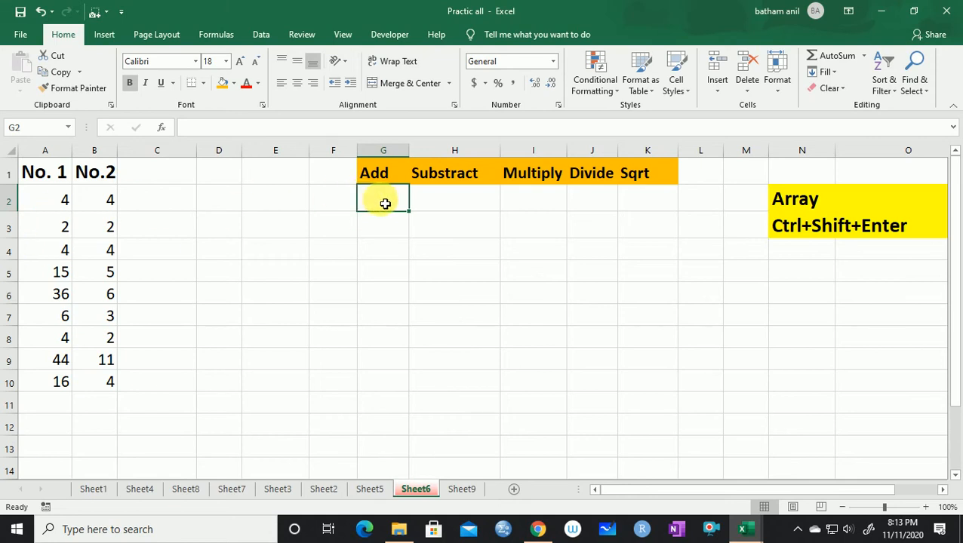
left_click_drag(385, 204, 388, 375)
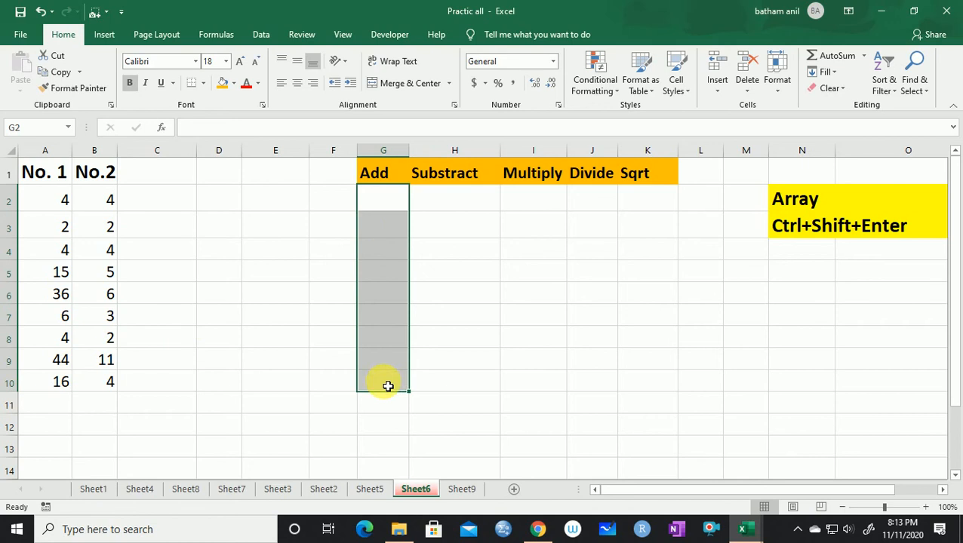
type("=")
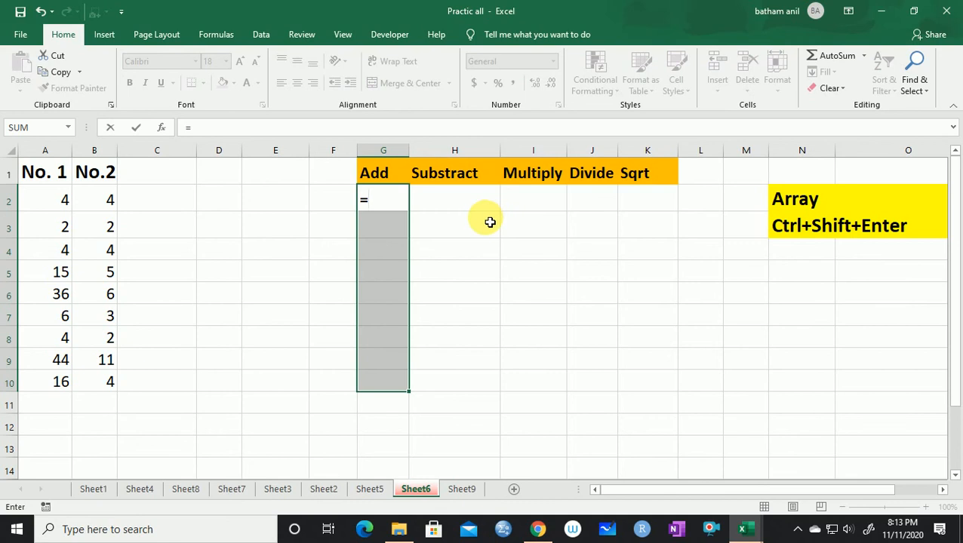
left_click_drag(55, 207, 54, 384)
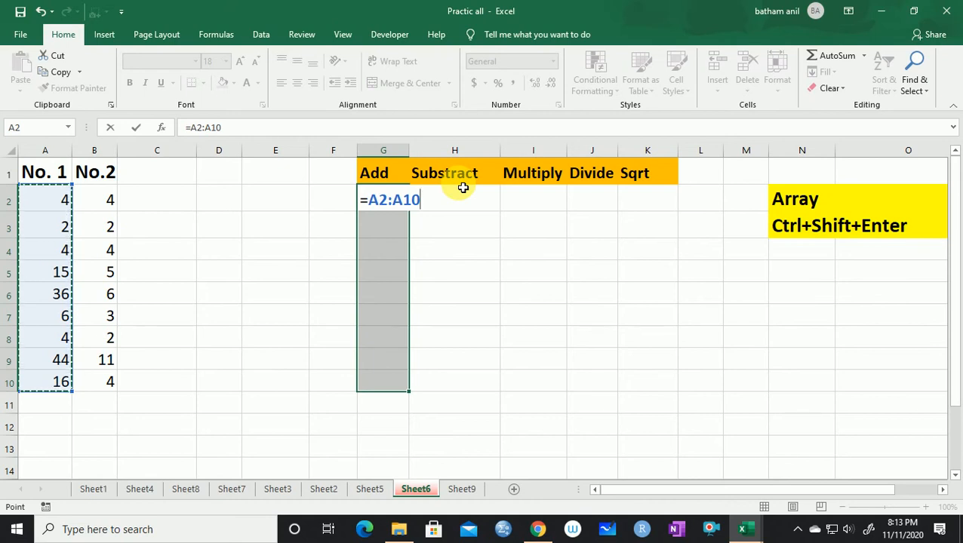
type("+")
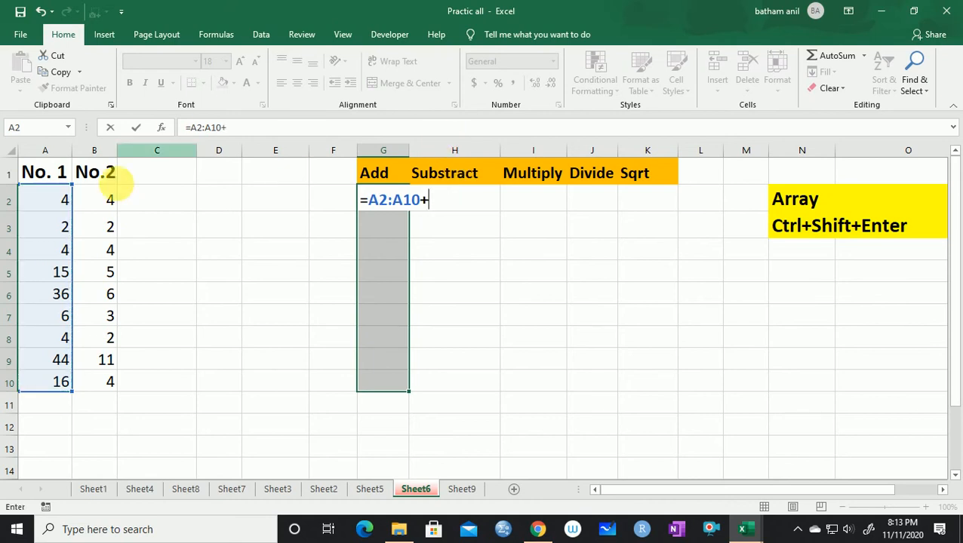
left_click_drag(108, 198, 108, 384)
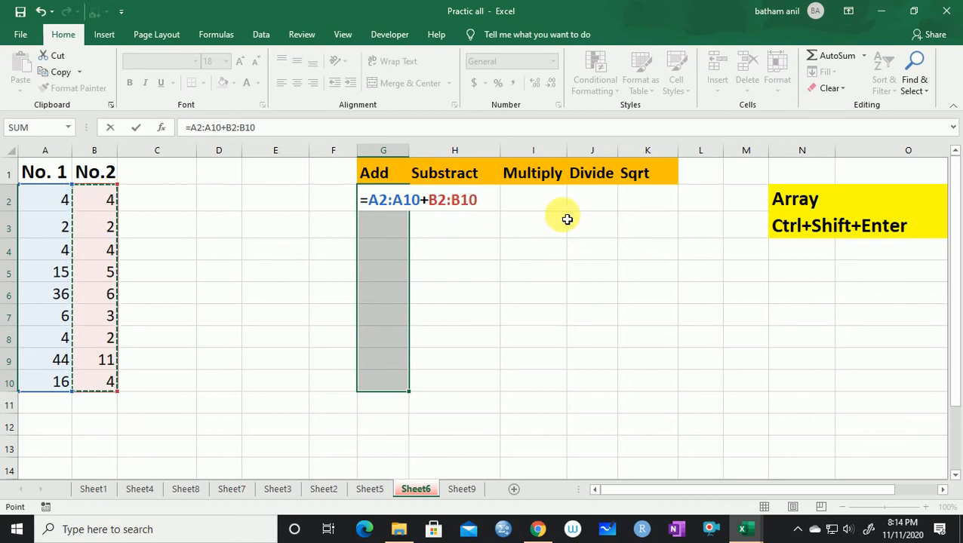
key("ctrl+shift+Return")
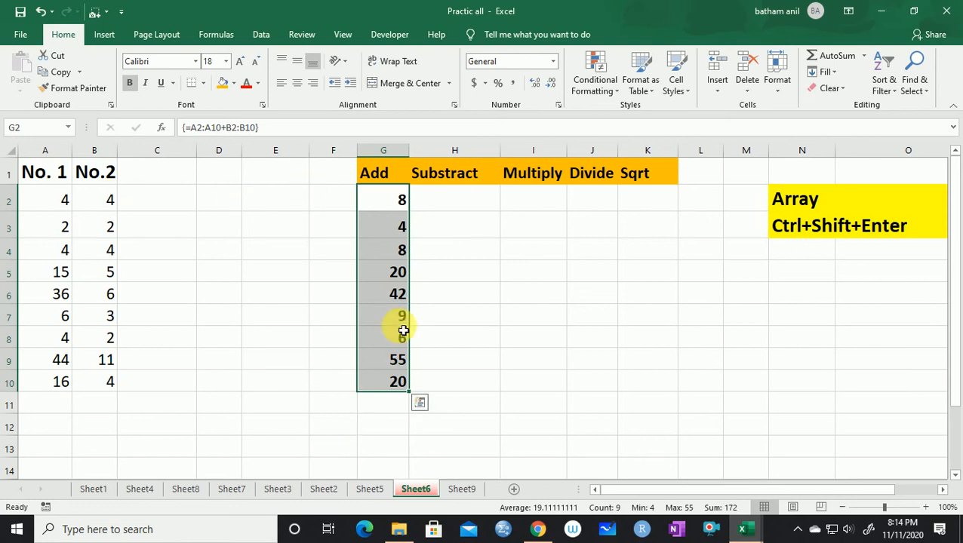
Try to overwrite the array formula in G2 alone with a reference to F5.
left_click(385, 204)
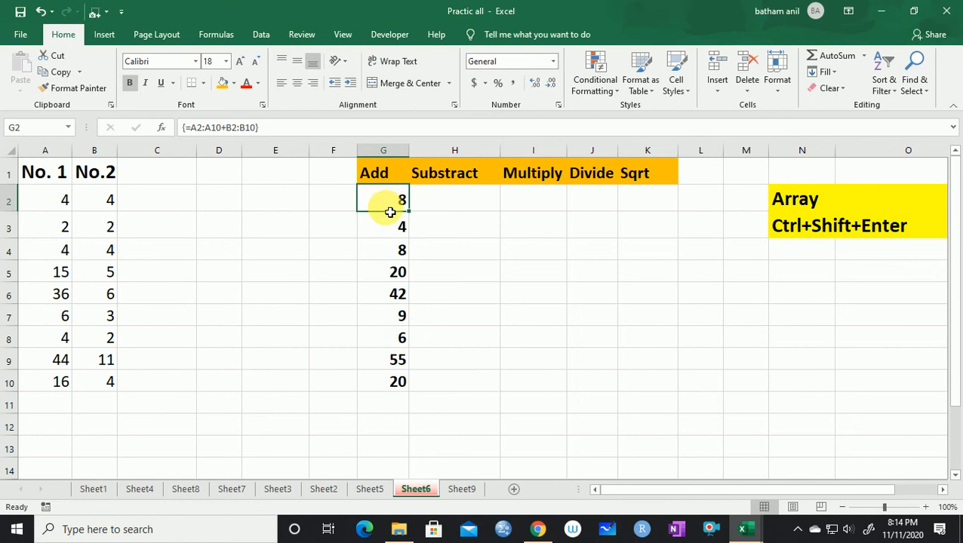
left_click(381, 227)
left_click(378, 207)
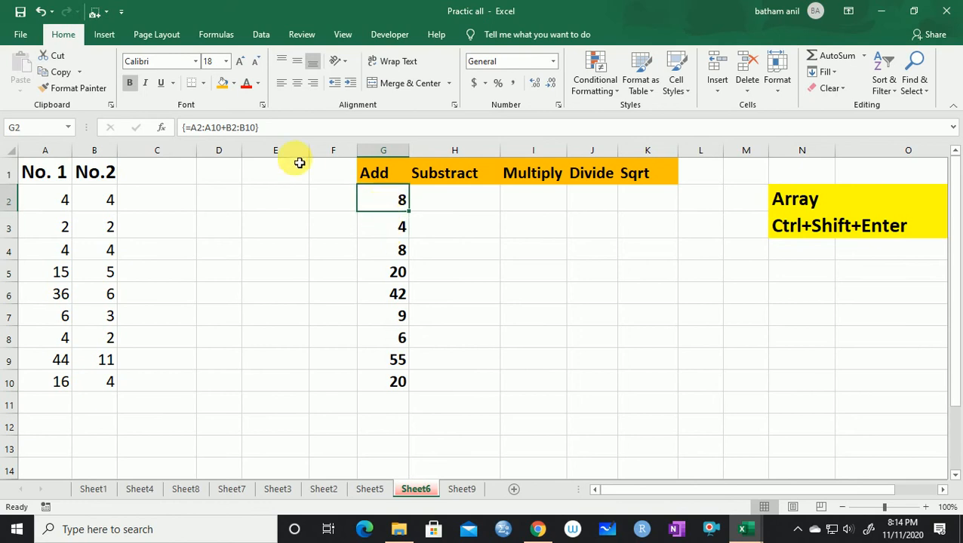
scroll(267, 170, "up", 5)
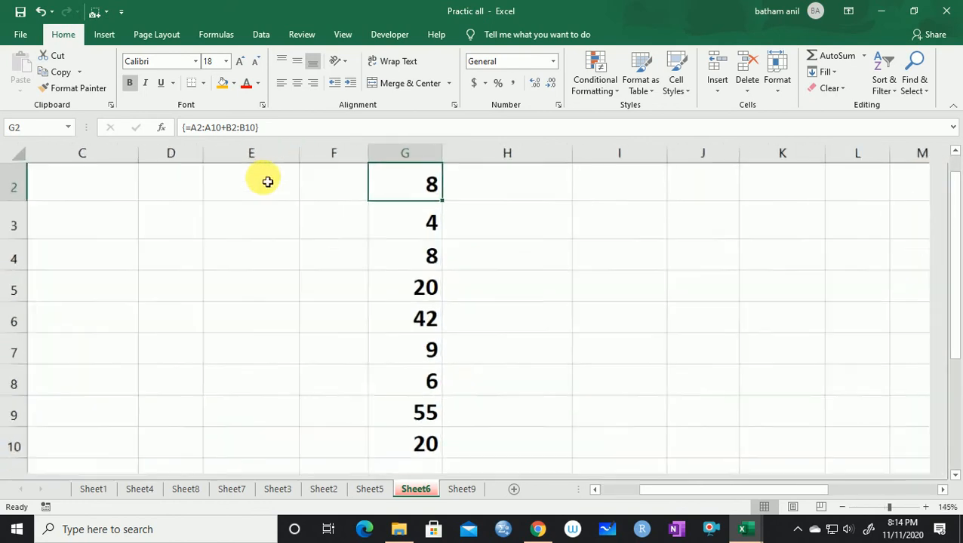
left_click_drag(274, 129, 184, 129)
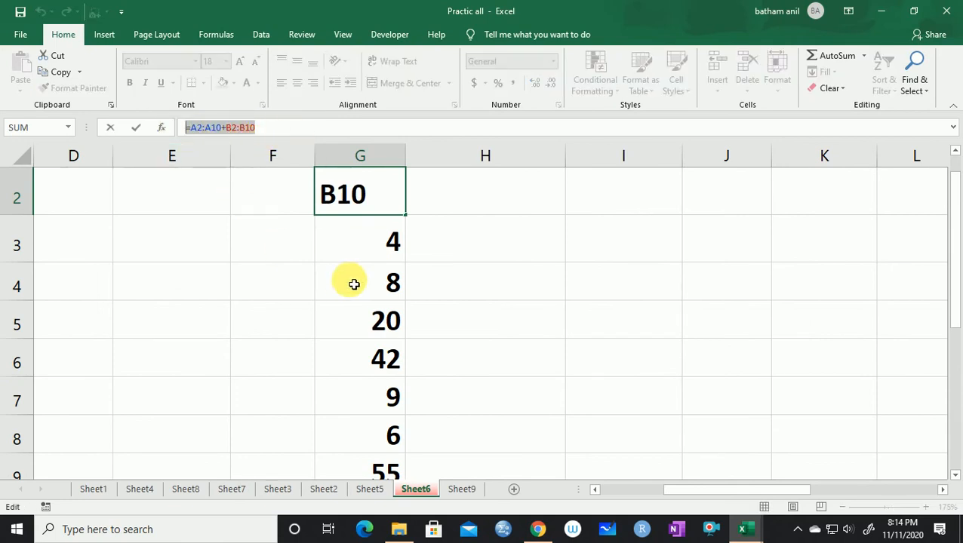
type("=")
left_click(333, 246)
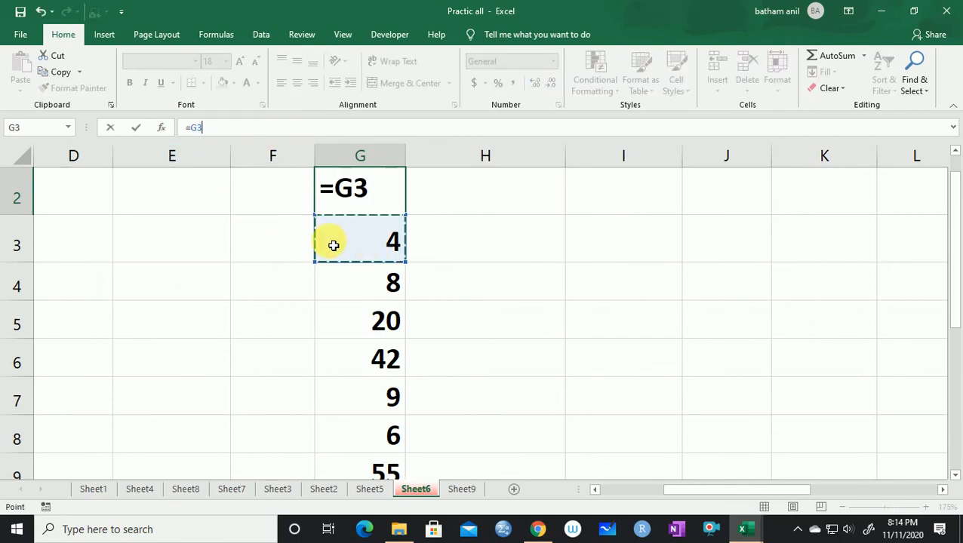
left_click(279, 334)
key("Return")
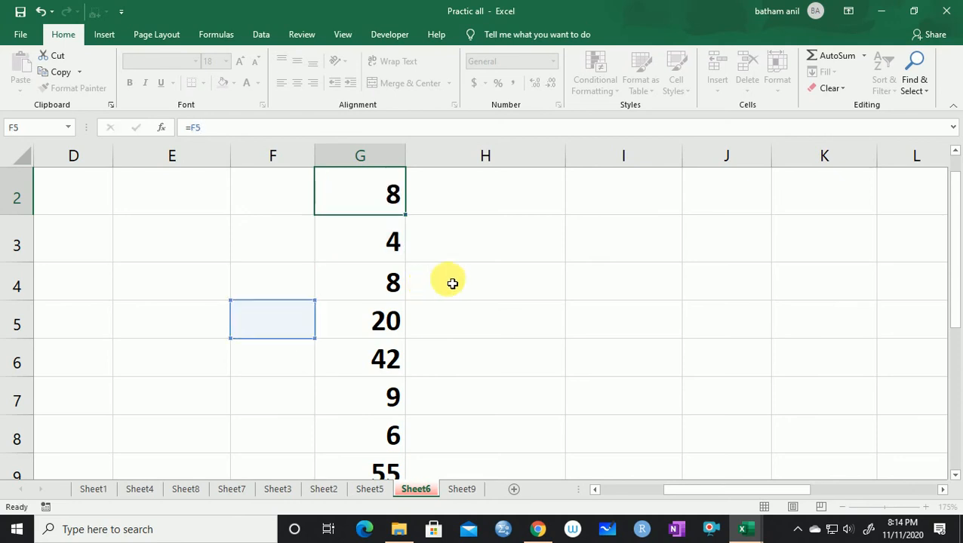
left_click(520, 275)
scroll(468, 314, "down", 5)
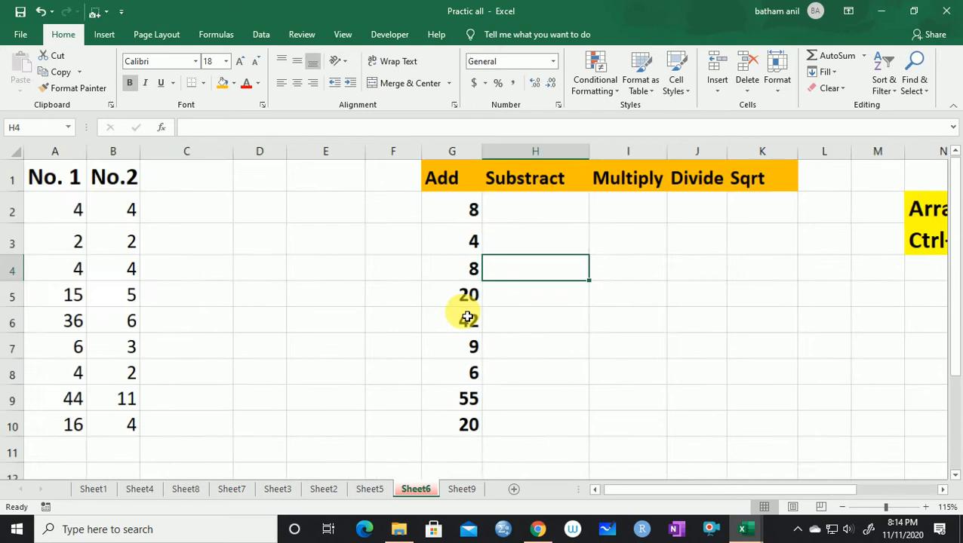
Check the array formula behind several Add results, including cells G4, G2, G3, G6 and G8.
left_click(386, 250)
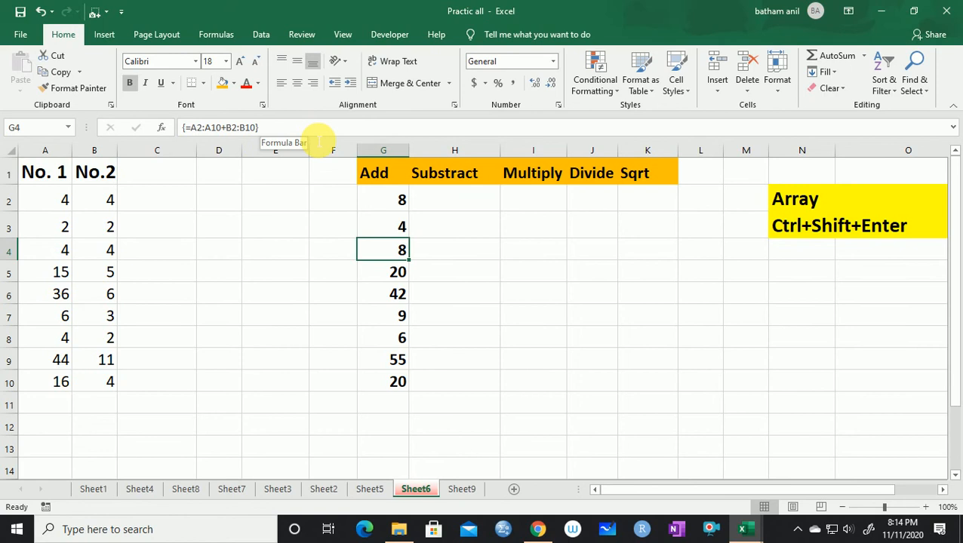
left_click(393, 207)
left_click(393, 227)
left_click(395, 295)
left_click(392, 339)
Enter the formula =A2:A10-B2:B10 in the single cell H2 of the Substract column.
left_click(452, 200)
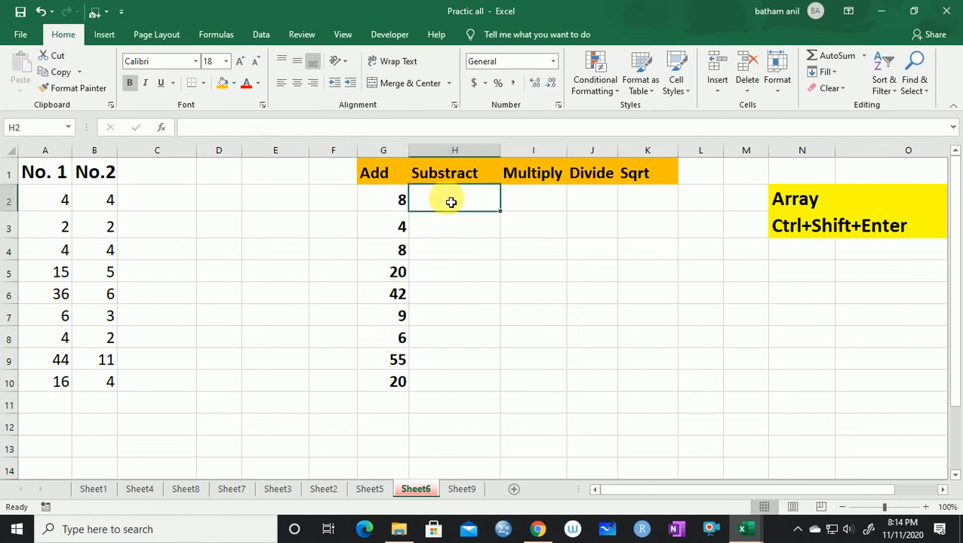
type("=")
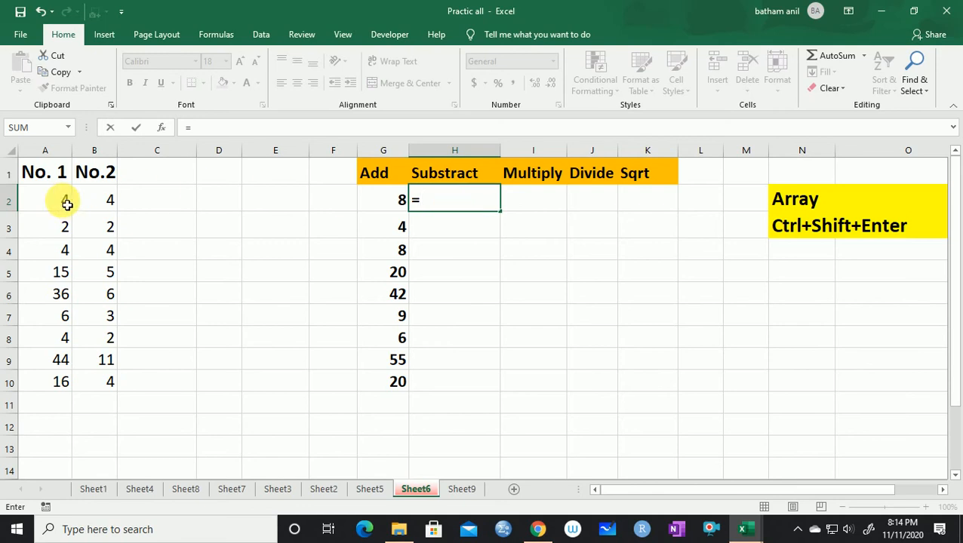
left_click_drag(66, 202, 62, 382)
type("-")
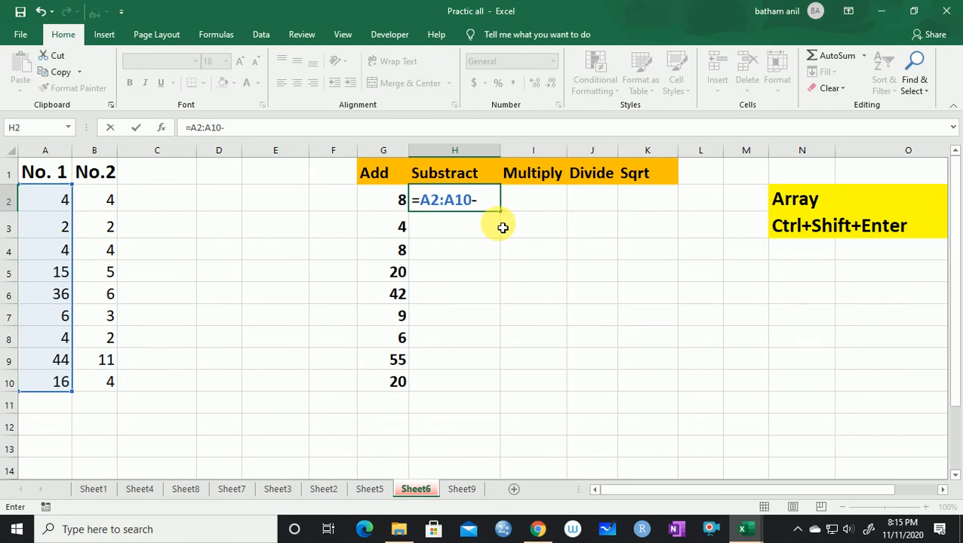
key("BackSpace")
type("_")
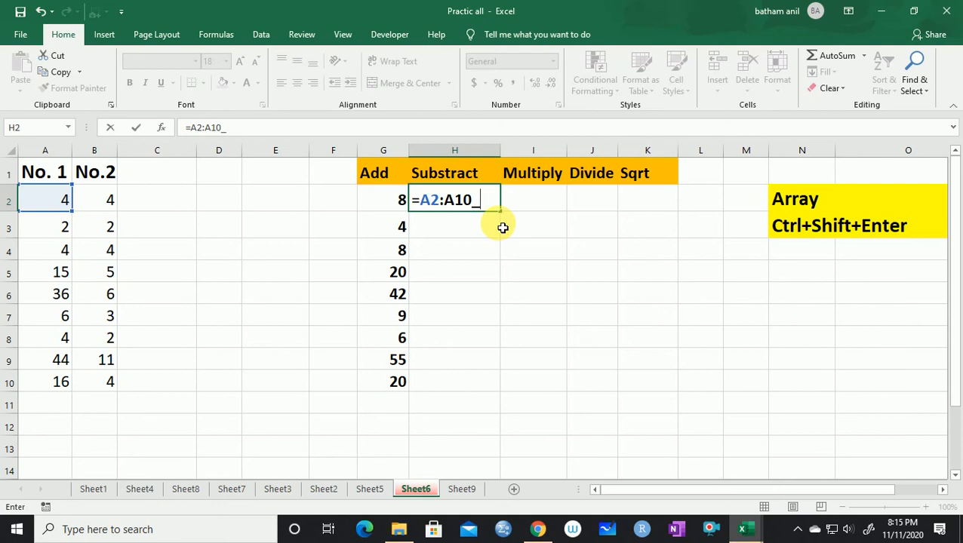
key("BackSpace")
type("-")
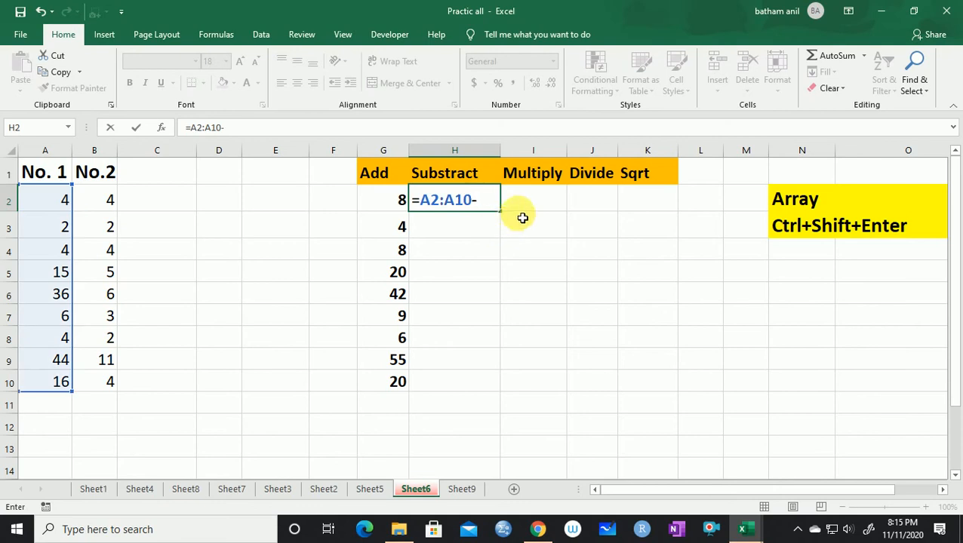
left_click_drag(99, 202, 102, 383)
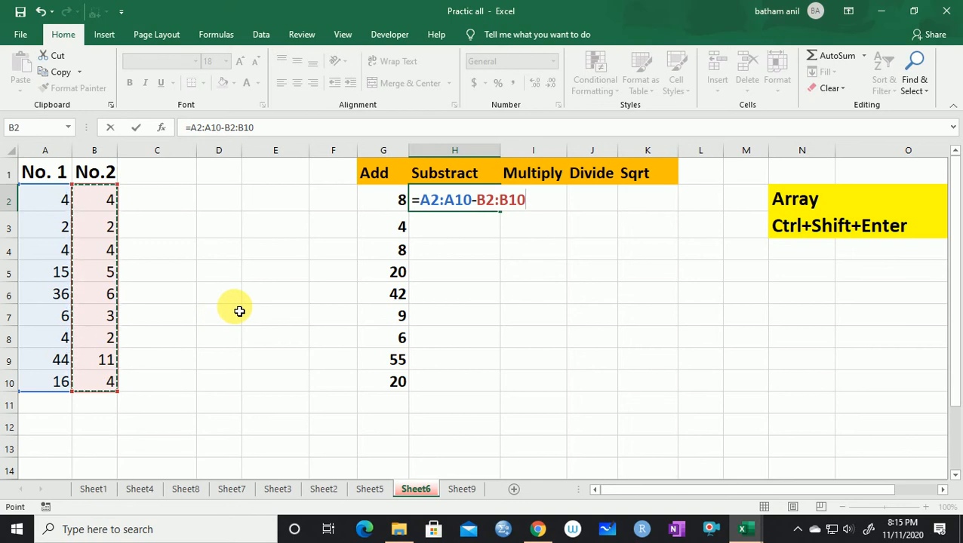
key("ctrl+shift+Return")
Turn the formula in H2 into an array formula and fill it down to H10.
left_click(466, 198)
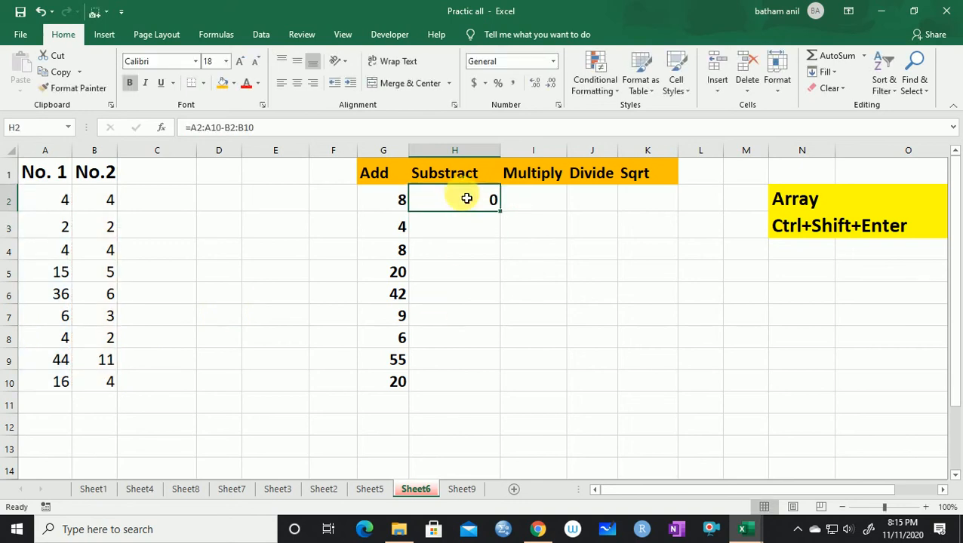
double_click(462, 196)
key("Escape")
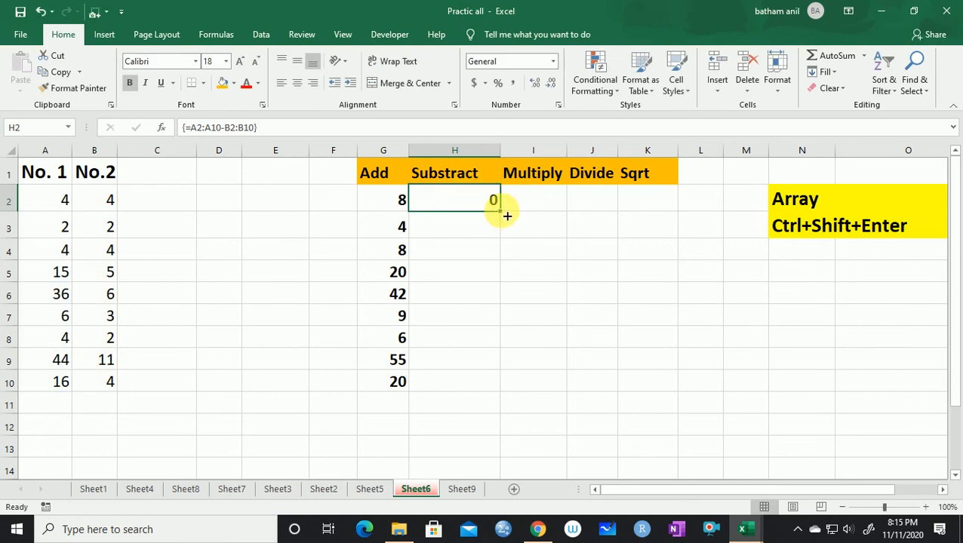
left_click_drag(506, 215, 513, 391)
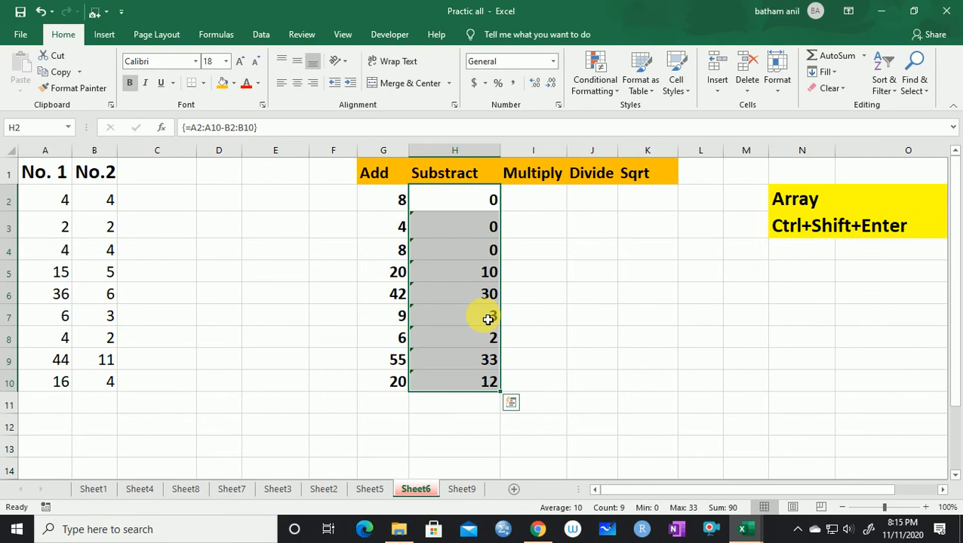
Undo the fill down to H10 and delete the array formula from H2.
key("ctrl+z")
left_click(533, 274)
left_click(483, 202)
double_click(490, 201)
left_click_drag(531, 205, 424, 217)
key("Delete")
left_click(545, 253)
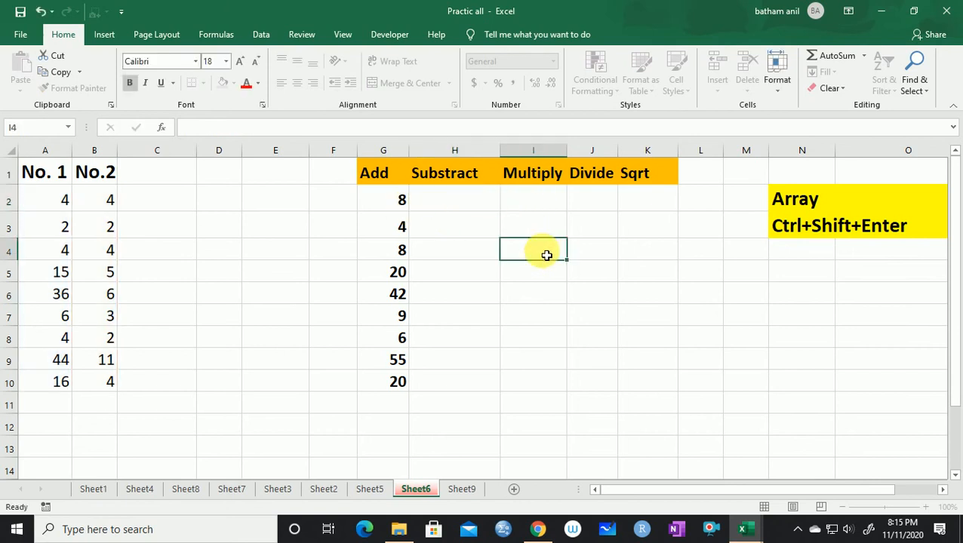
Enter =A2:A10-B2:B10 as an array formula across H2:H10 in the Substract column.
left_click(471, 207)
left_click_drag(482, 204, 468, 378)
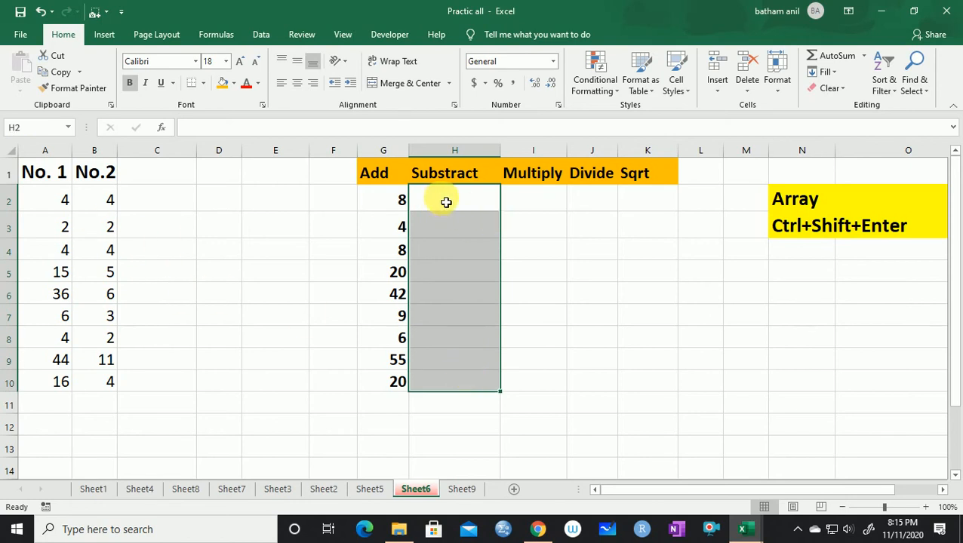
type("=")
left_click_drag(68, 205, 43, 385)
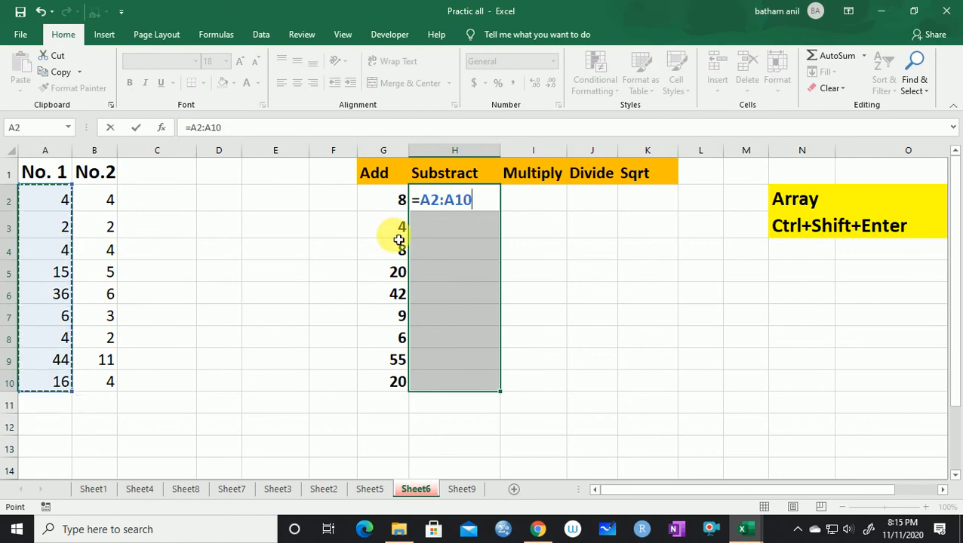
type("-")
left_click_drag(99, 205, 102, 382)
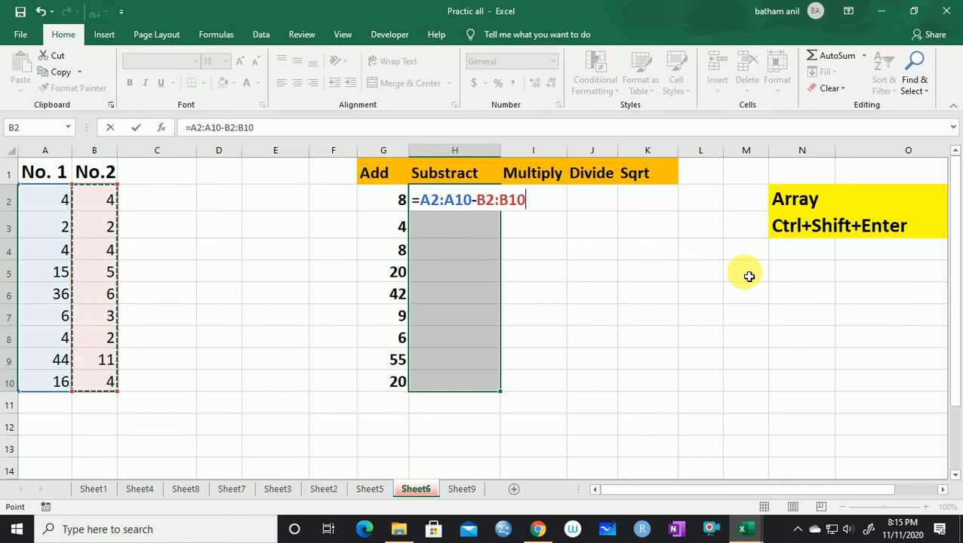
key("ctrl+shift+Return")
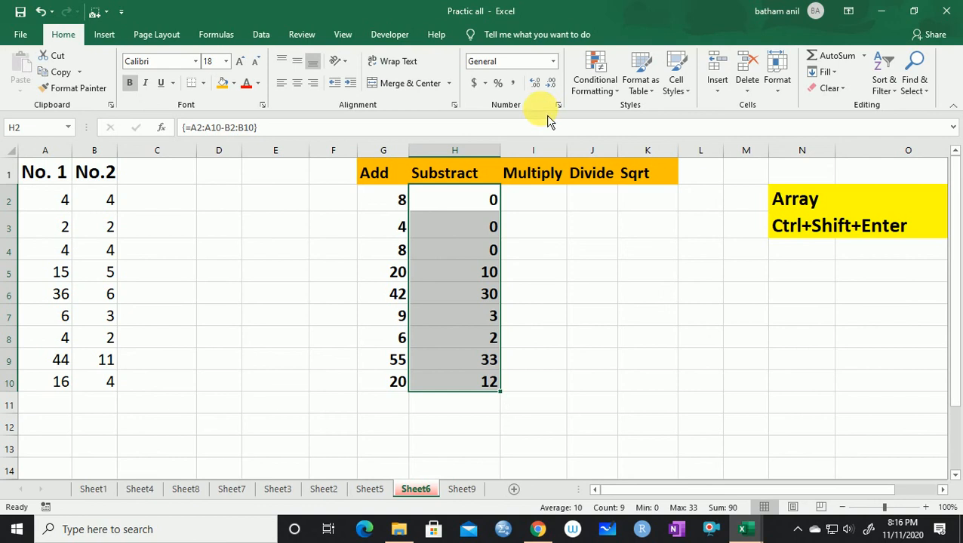
left_click(545, 206)
double_click(542, 208)
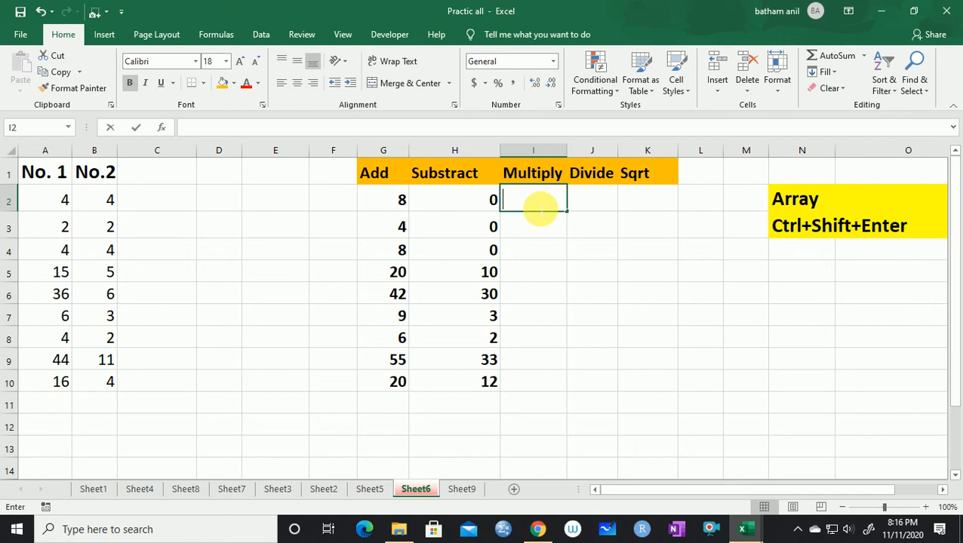
type("=")
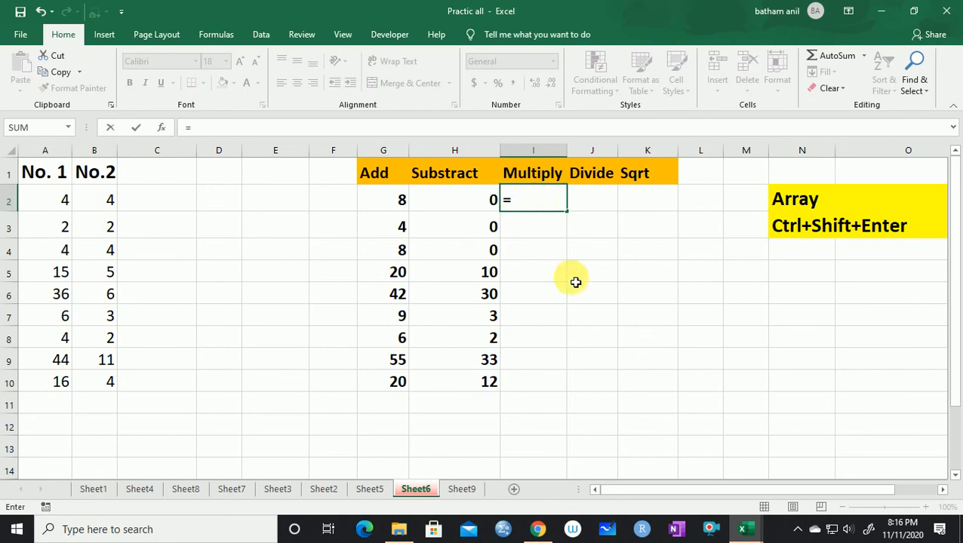
left_click(576, 278)
key("BackSpace")
key("BackSpace")
key("BackSpace")
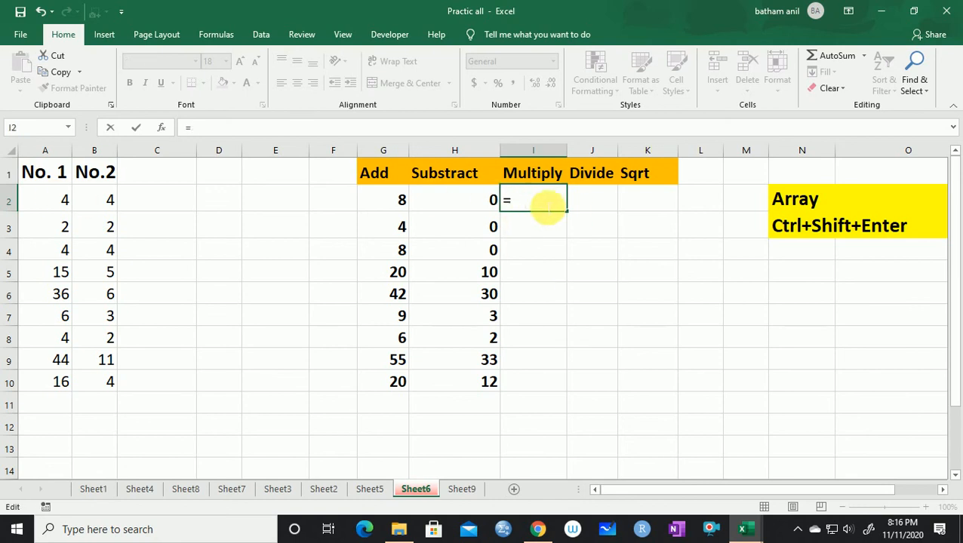
left_click(577, 249)
Enter =A2:A10*B2:B10 as an array formula across I2:I10 in the Multiply column.
left_click_drag(533, 202, 540, 383)
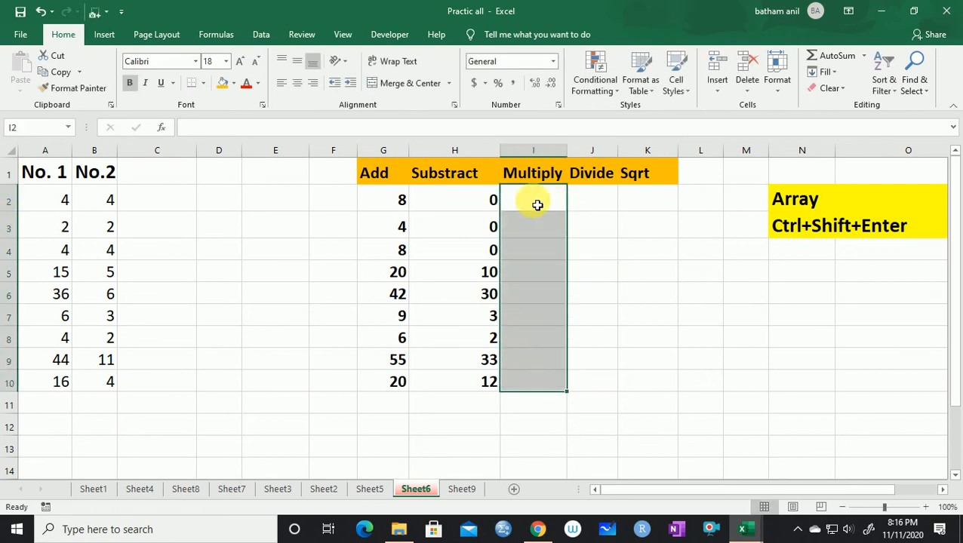
type("=")
left_click_drag(50, 205, 48, 388)
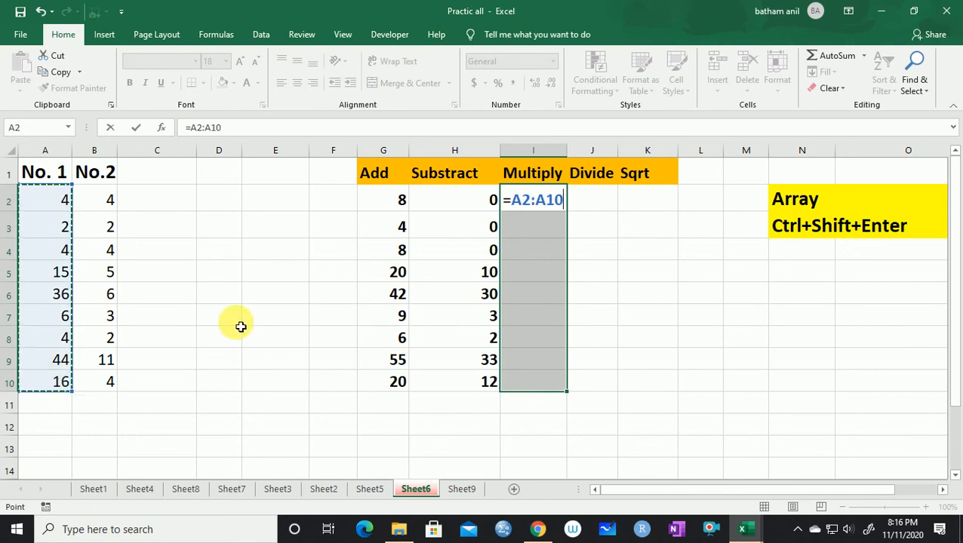
type("*")
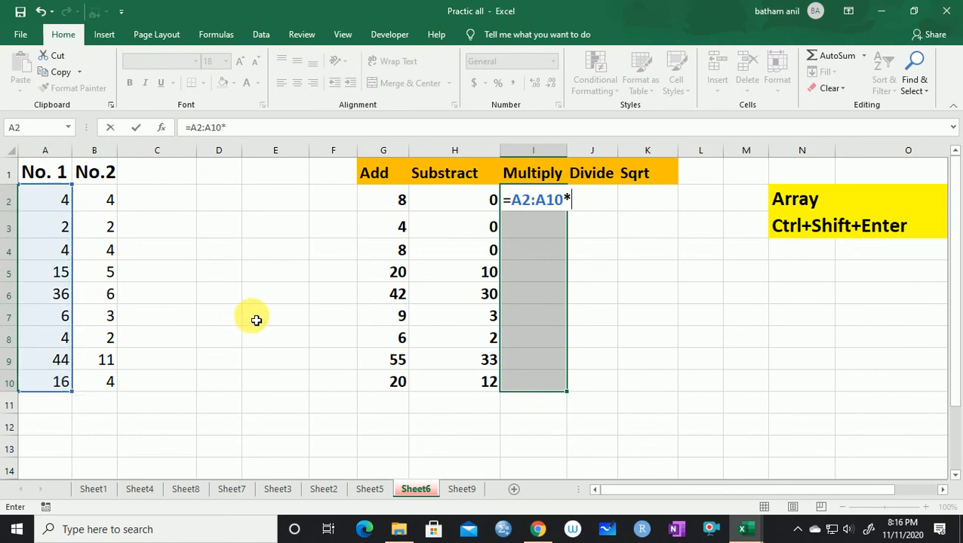
left_click_drag(107, 200, 107, 387)
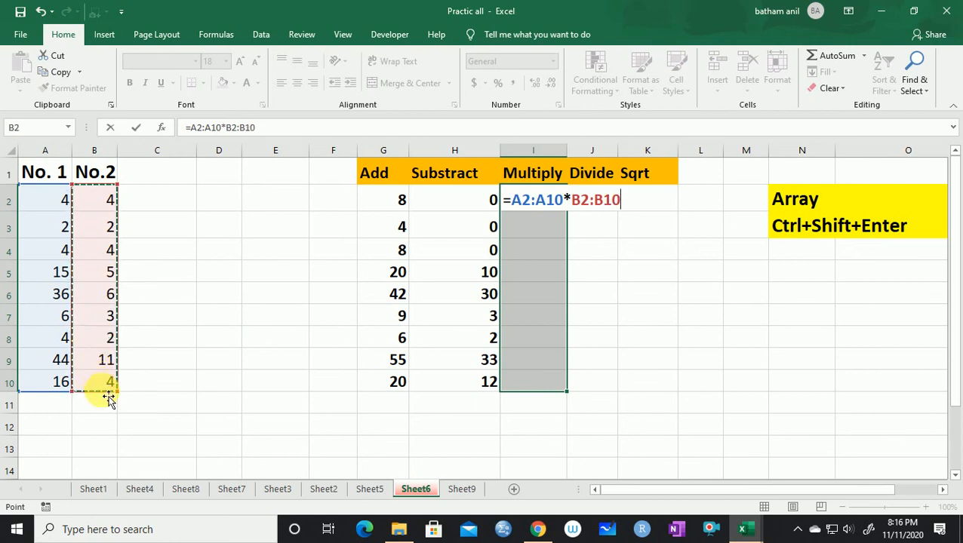
key("ctrl+shift+Return")
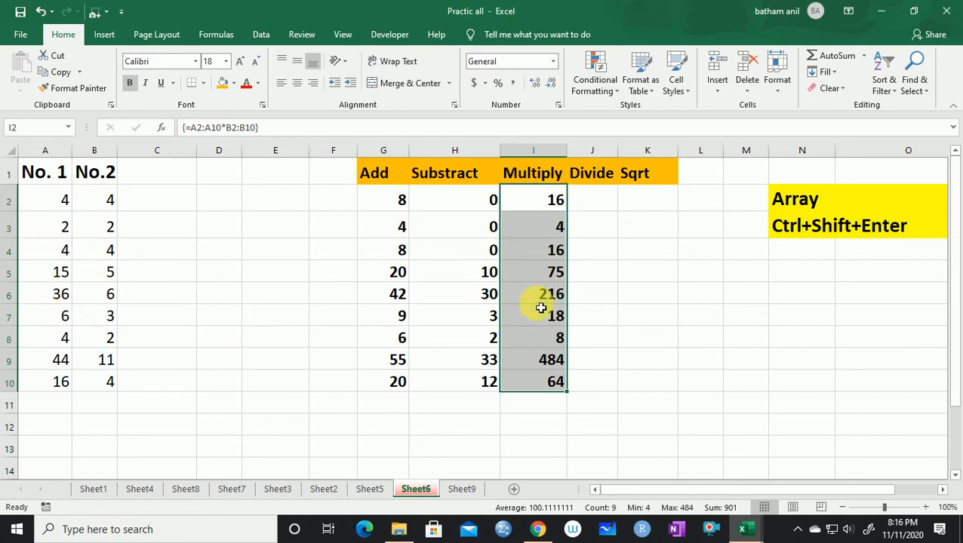
Widen column J, which holds the Divide heading.
left_click(589, 201)
left_click_drag(625, 159, 647, 159)
double_click(594, 204)
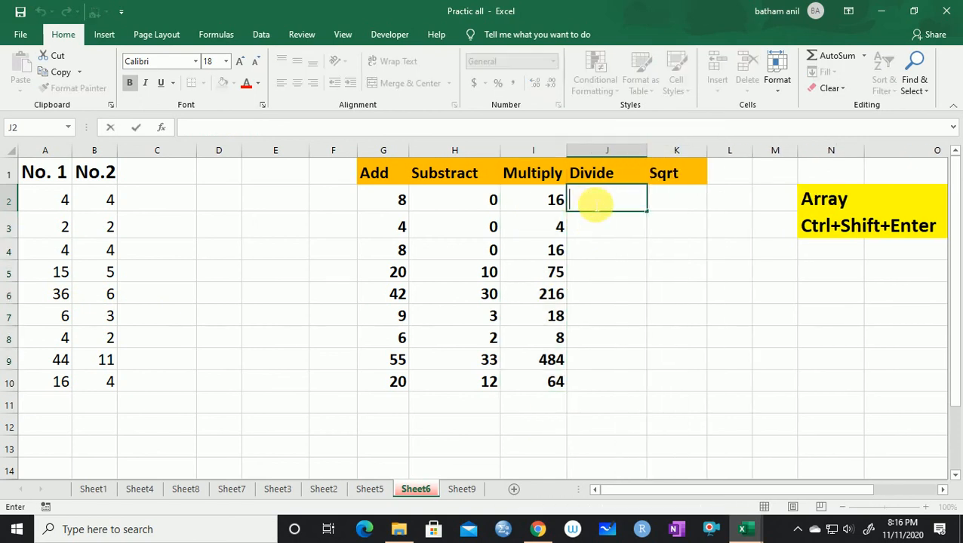
type("=")
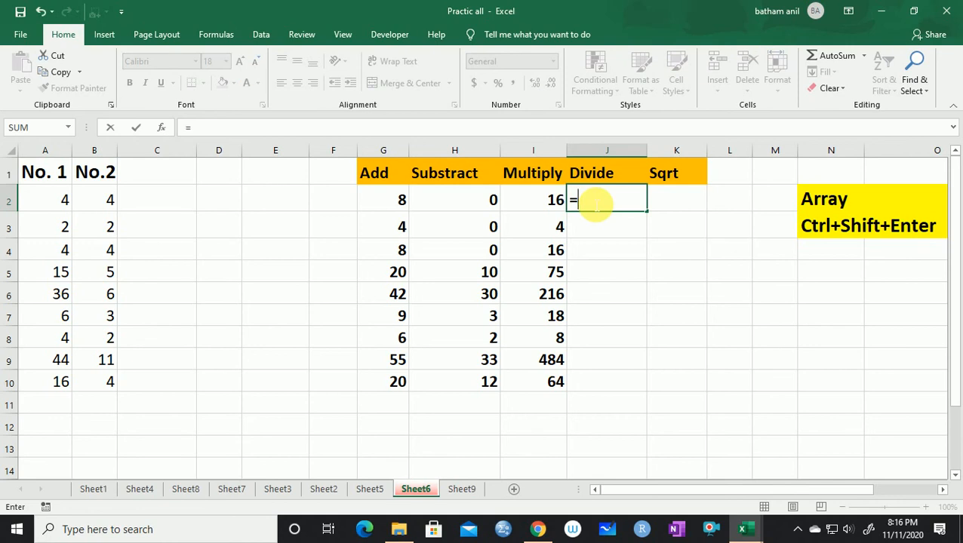
left_click(755, 273)
left_click(619, 204)
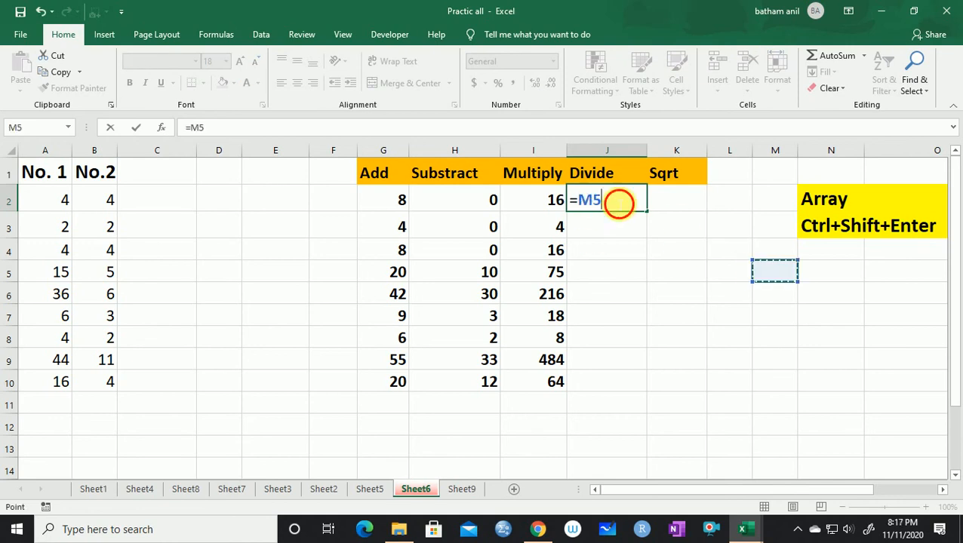
key("BackSpace")
key("BackSpace")
left_click(628, 314)
Enter =A2:A10/B2:B10 as an array formula across J2:J10 in the Divide column.
left_click_drag(609, 202, 628, 383)
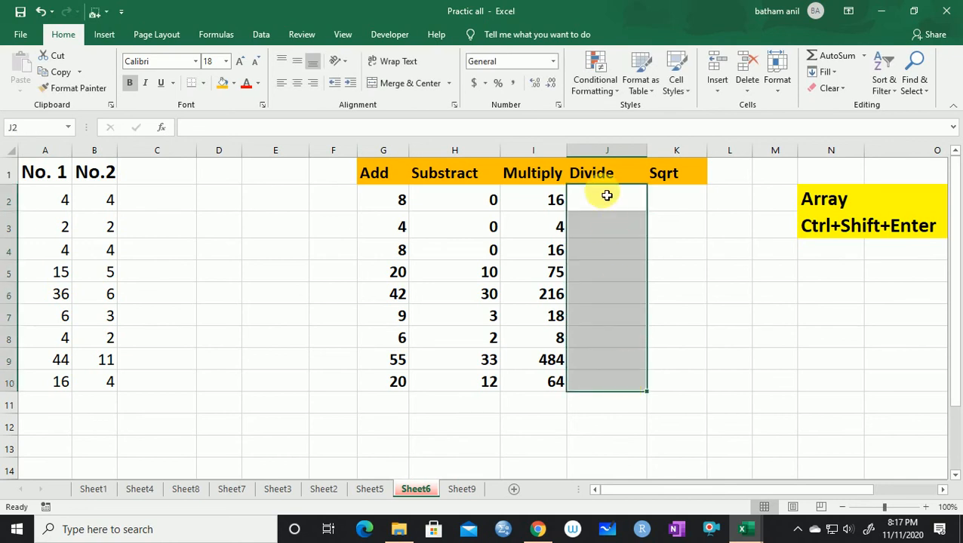
type("=")
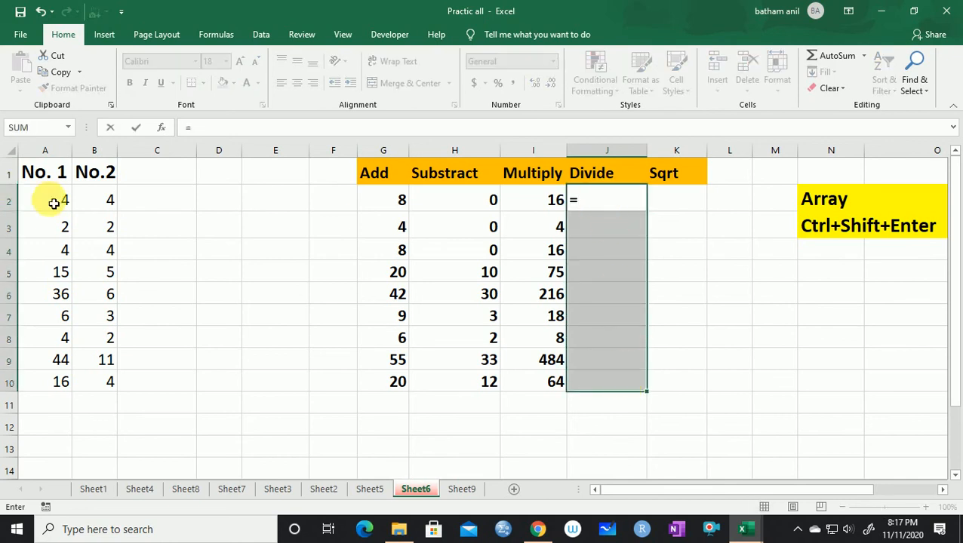
left_click_drag(53, 202, 56, 375)
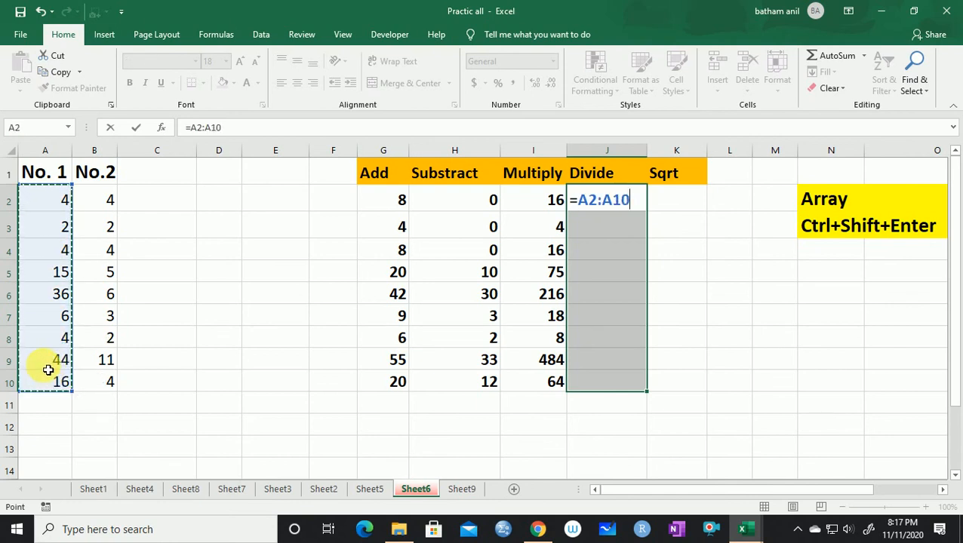
type("/")
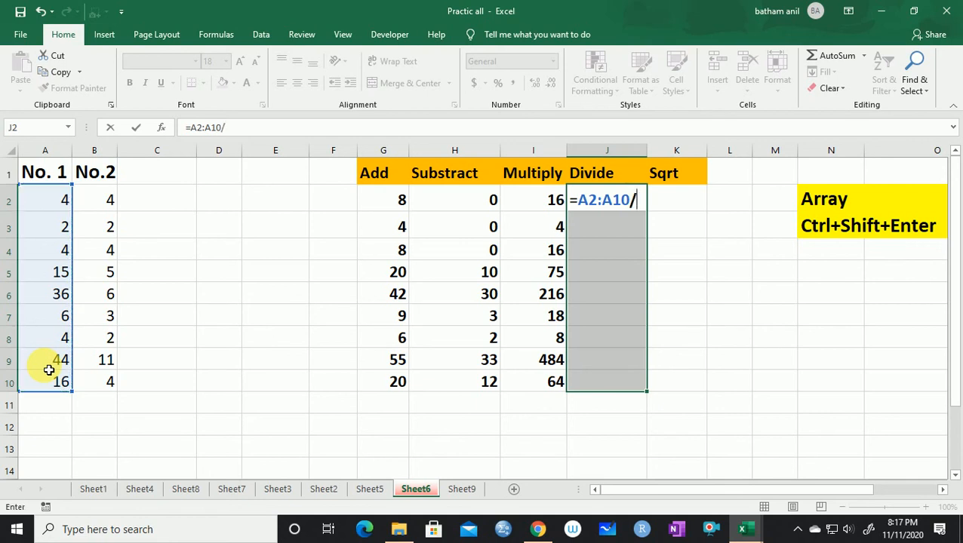
left_click_drag(99, 200, 106, 387)
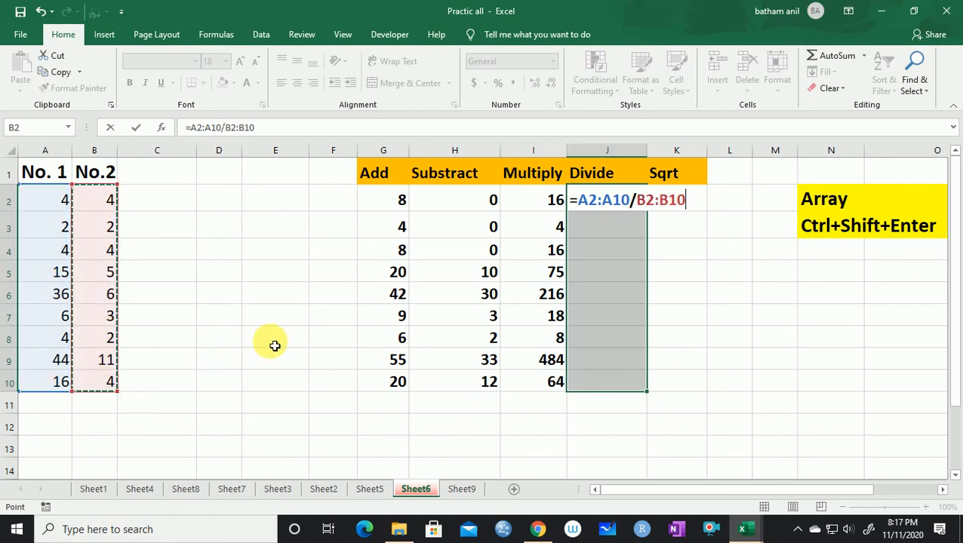
key("ctrl+shift+Return")
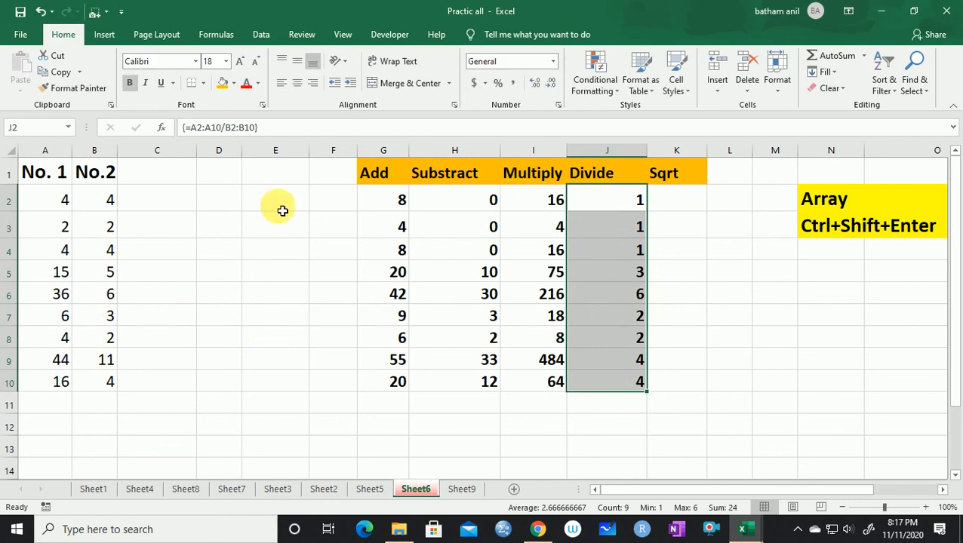
Enter =SQRT(A2:A10*B2:B10) as an array formula across K2:K10 in the Sqrt column.
left_click(679, 200)
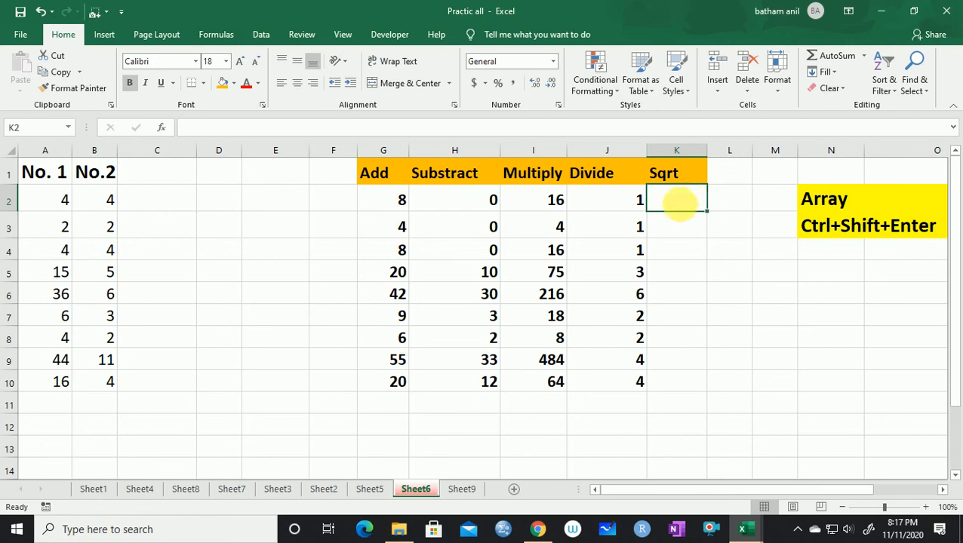
left_click_drag(683, 197, 698, 378)
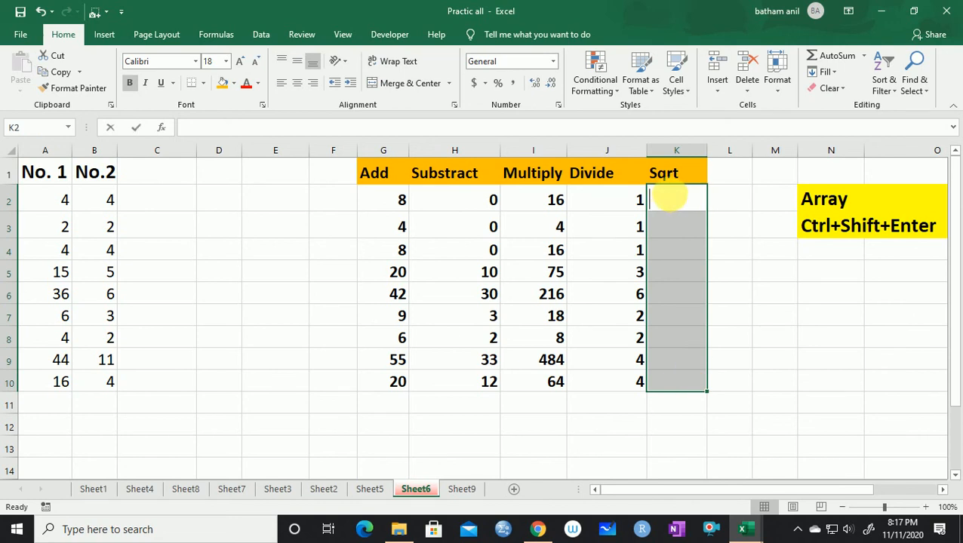
type("=")
left_click_drag(49, 205, 60, 376)
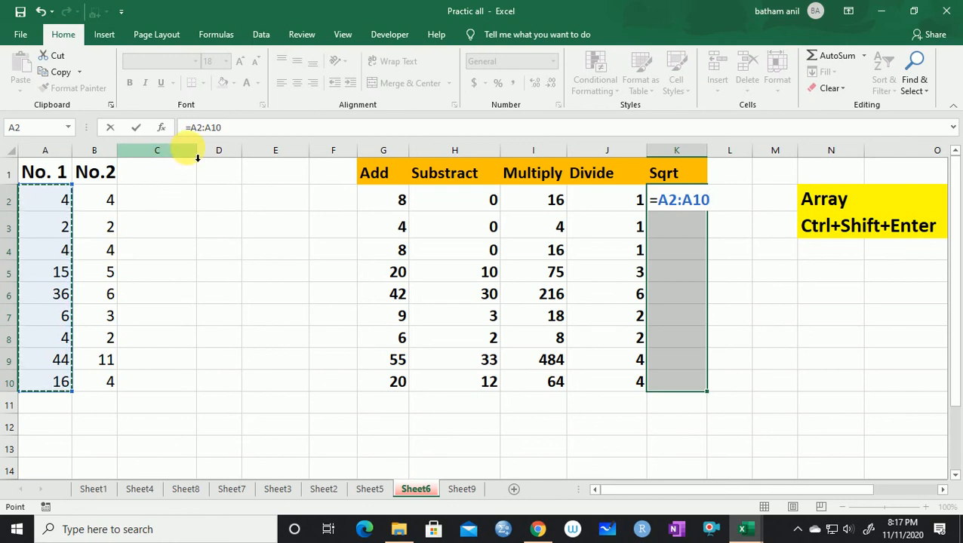
key("BackSpace")
key("BackSpace")
key("BackSpace")
key("BackSpace")
key("BackSpace")
key("BackSpace")
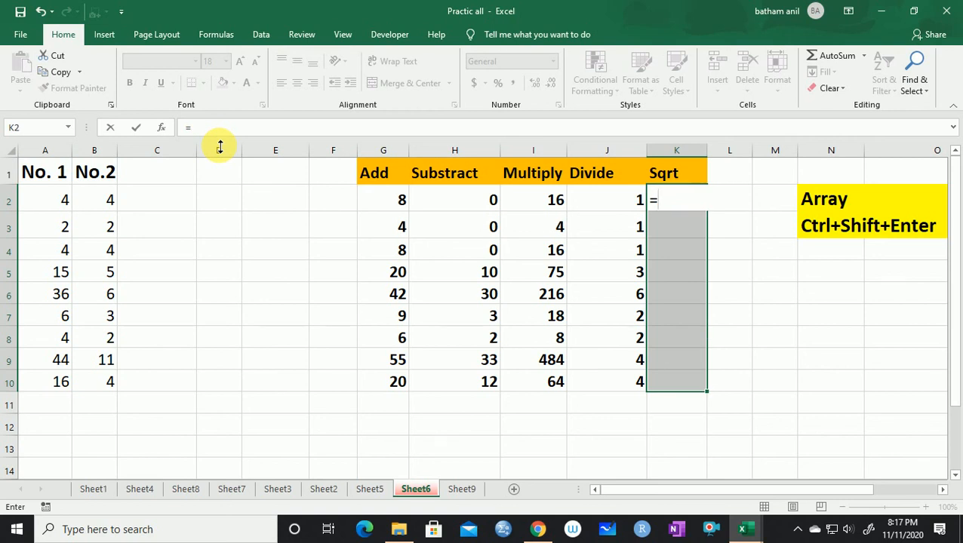
type("sqr")
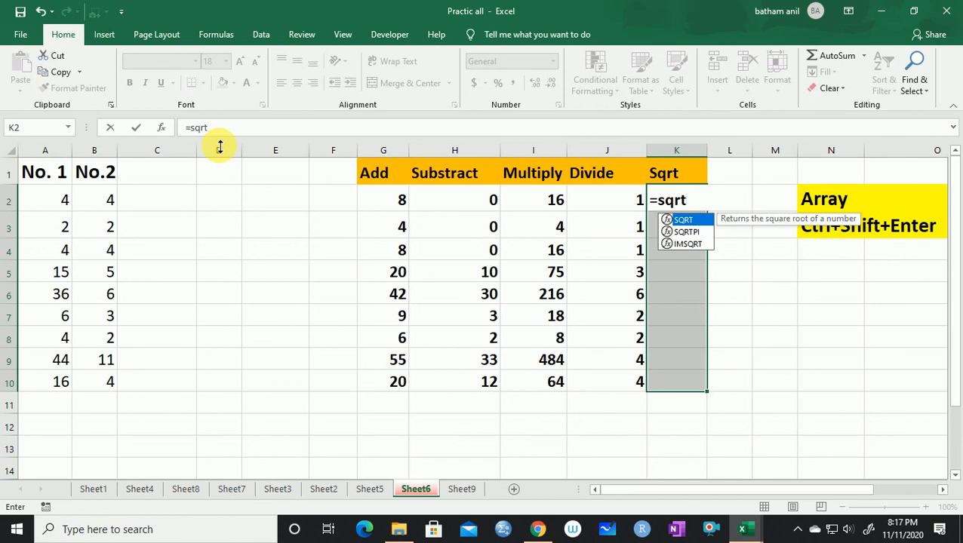
type("t")
key("Tab")
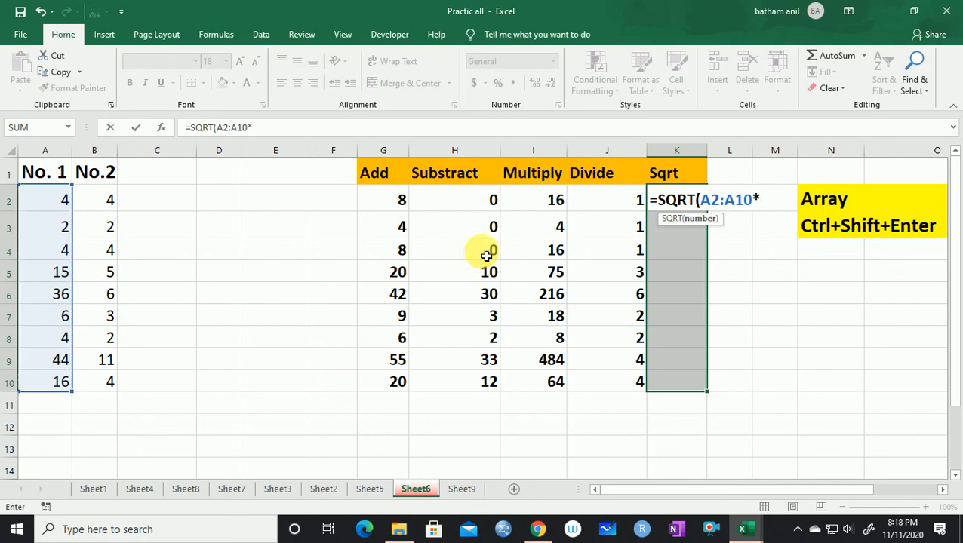
left_click_drag(111, 210, 112, 381)
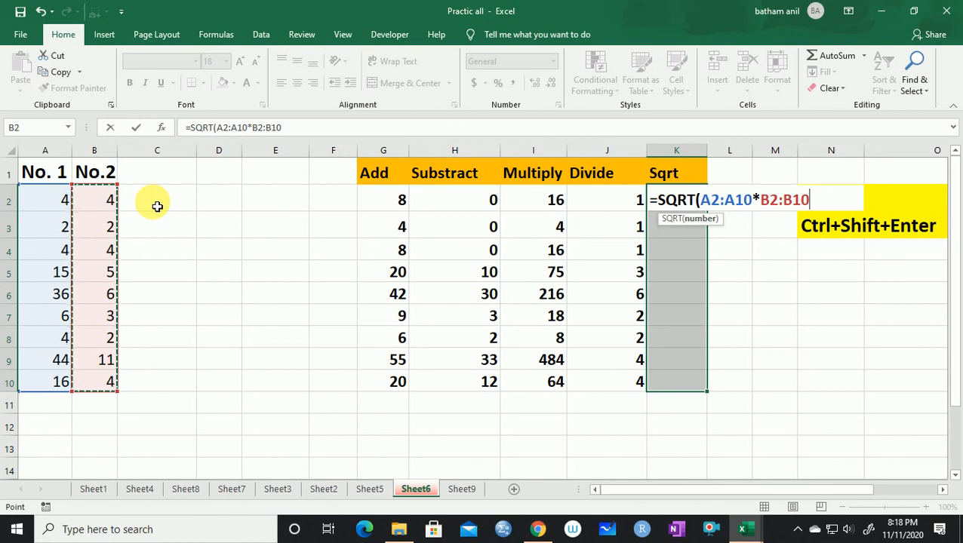
key("ctrl+shift+Return")
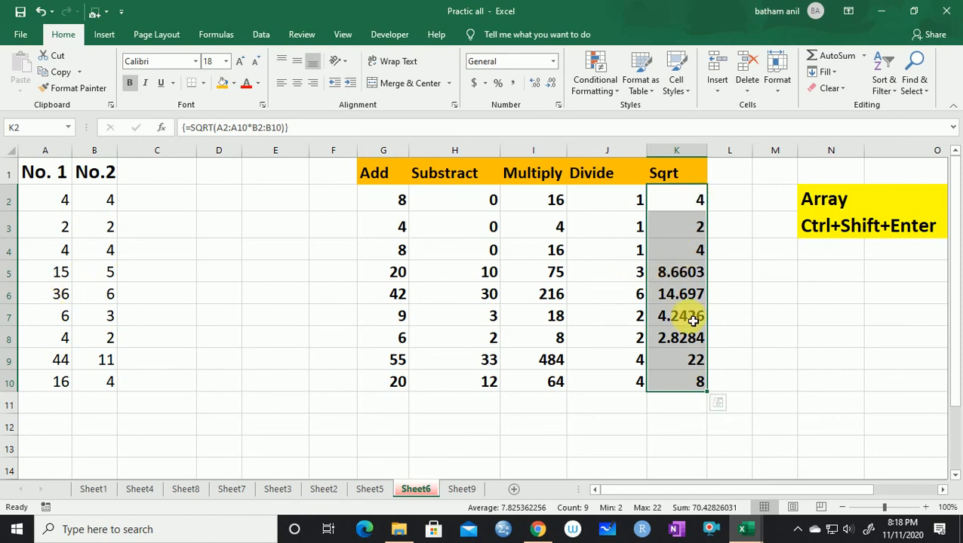
left_click(161, 180)
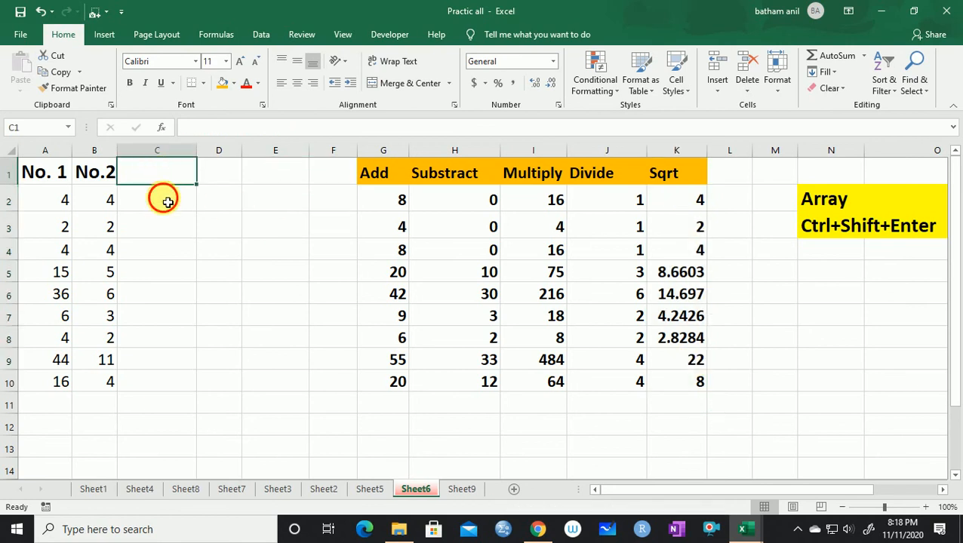
left_click(161, 196)
type("=")
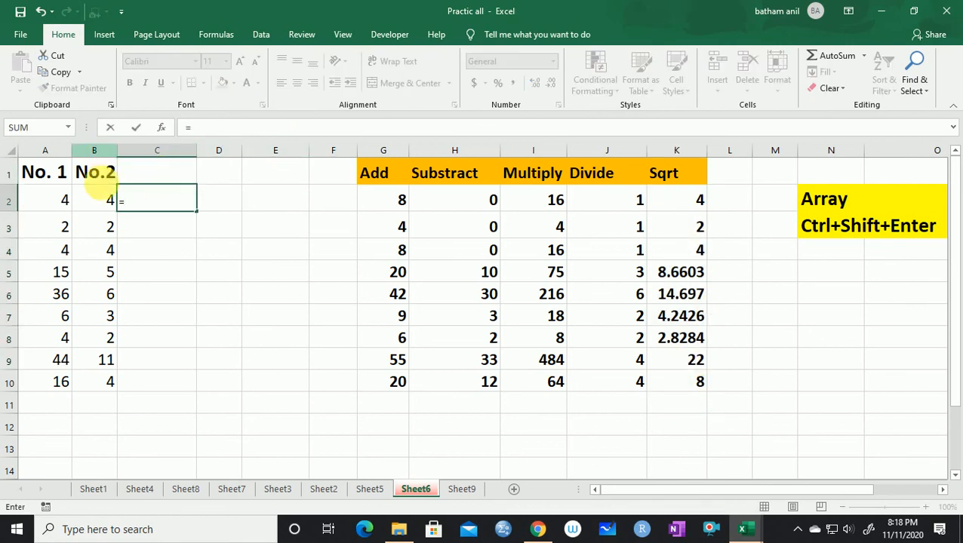
left_click(65, 202)
left_click(323, 246)
left_click(104, 195)
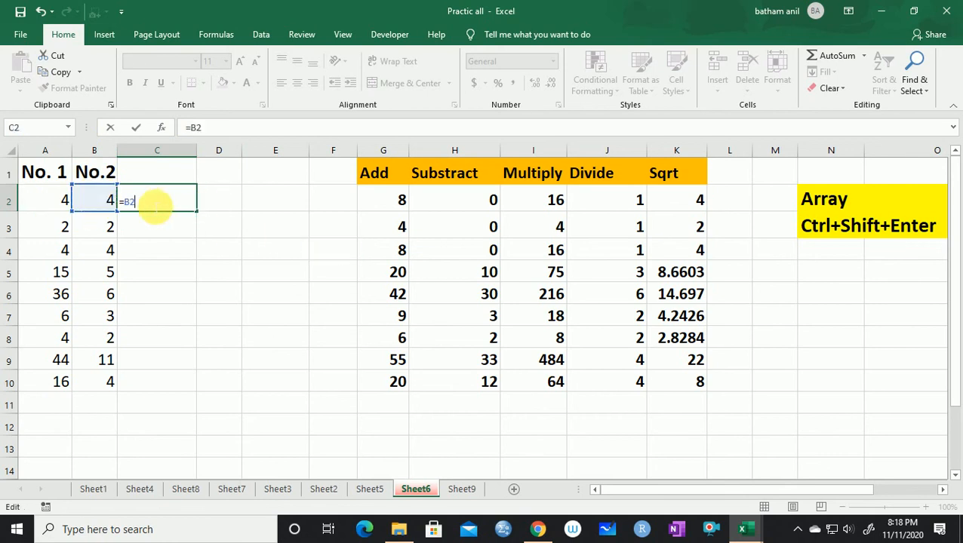
key("BackSpace")
key("BackSpace")
key("BackSpace")
left_click(275, 272)
Copy the formatting of the No.2 values in B2:B10 onto the adjacent cells of column C with Format Painter.
left_click(108, 213)
left_click_drag(108, 214, 112, 378)
left_click(104, 91)
left_click_drag(165, 175, 172, 381)
left_click(260, 342)
Enter the ordinary formula =A2*B2 in C2 and fill it down to C10.
left_click(147, 194)
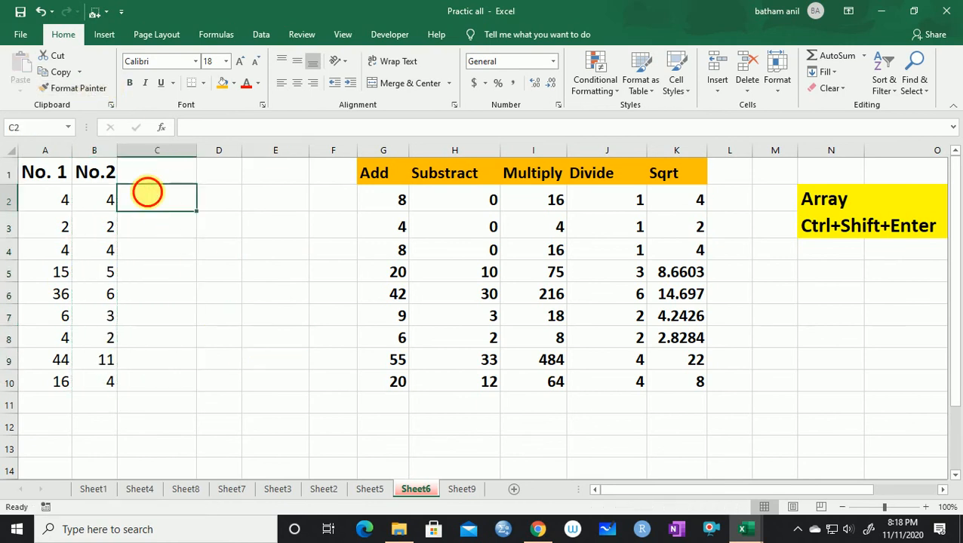
double_click(149, 195)
type("=")
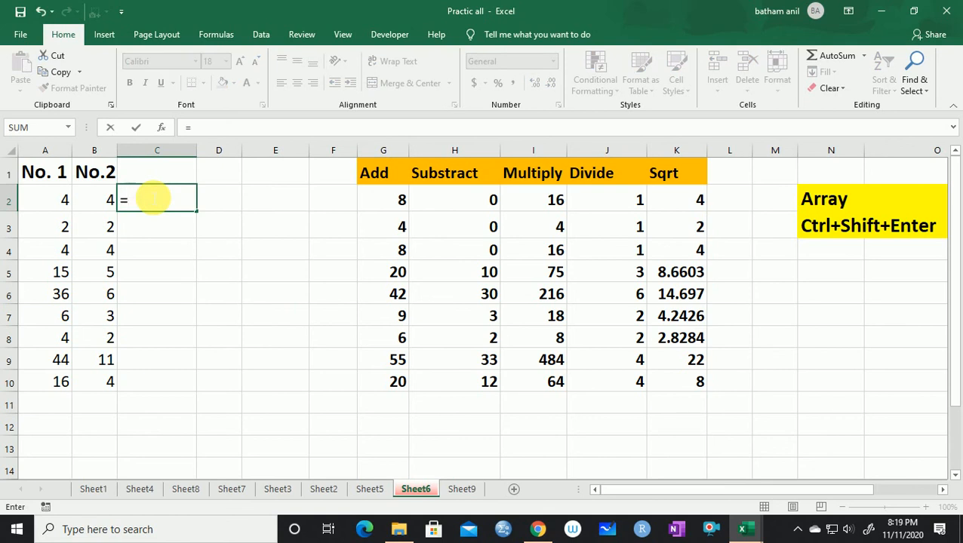
left_click(68, 198)
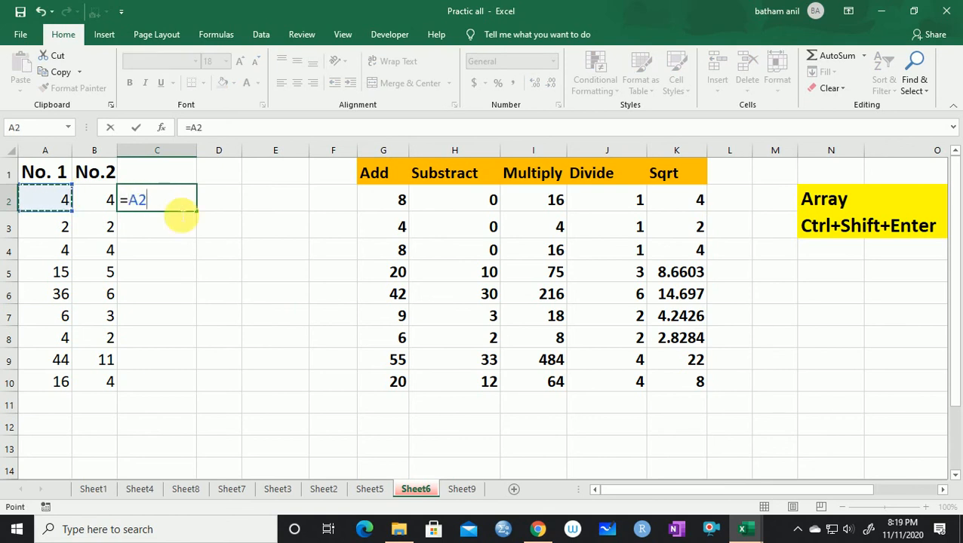
type("*")
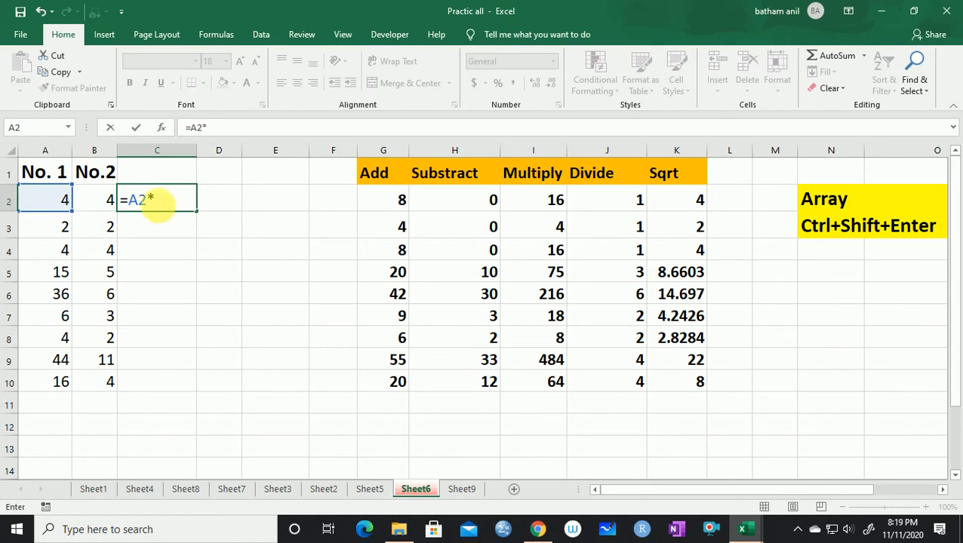
left_click(113, 196)
key("Return")
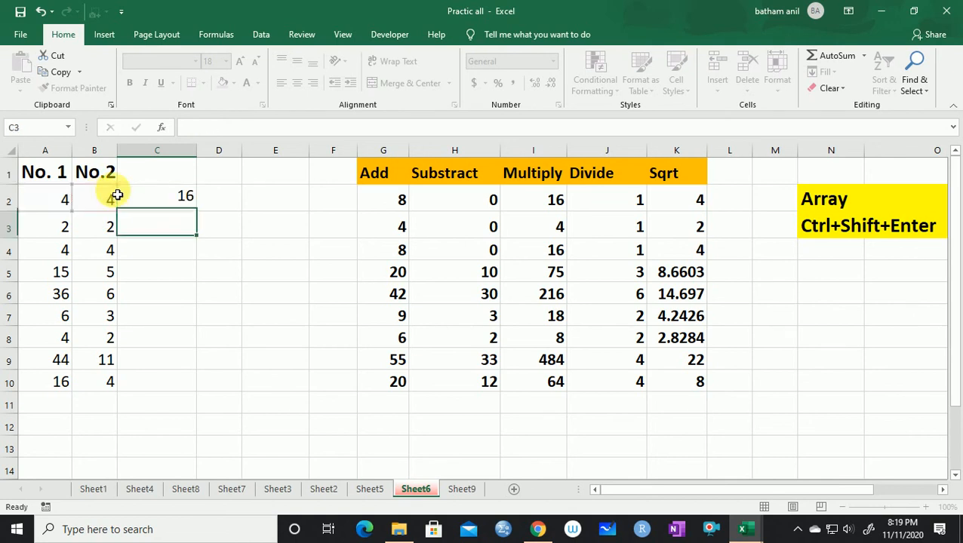
left_click(197, 206)
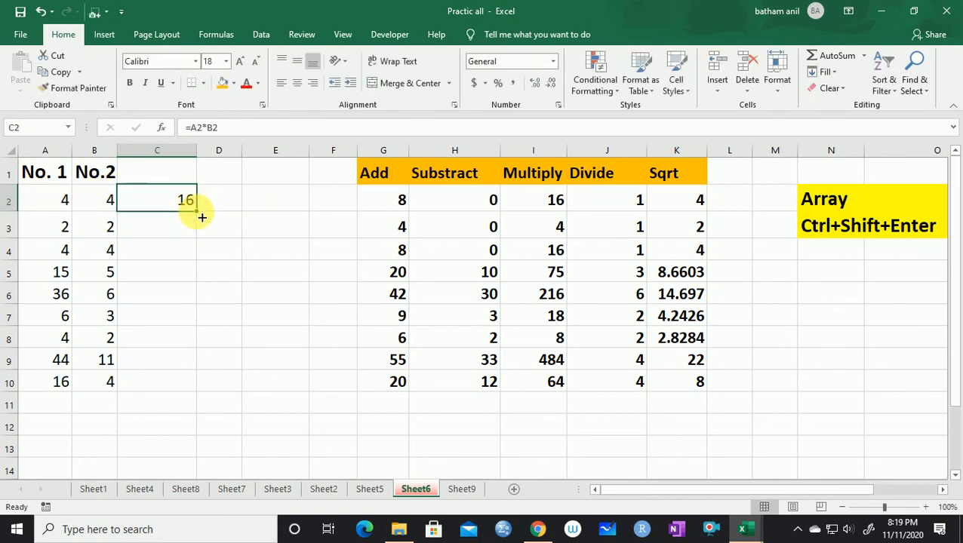
double_click(197, 213)
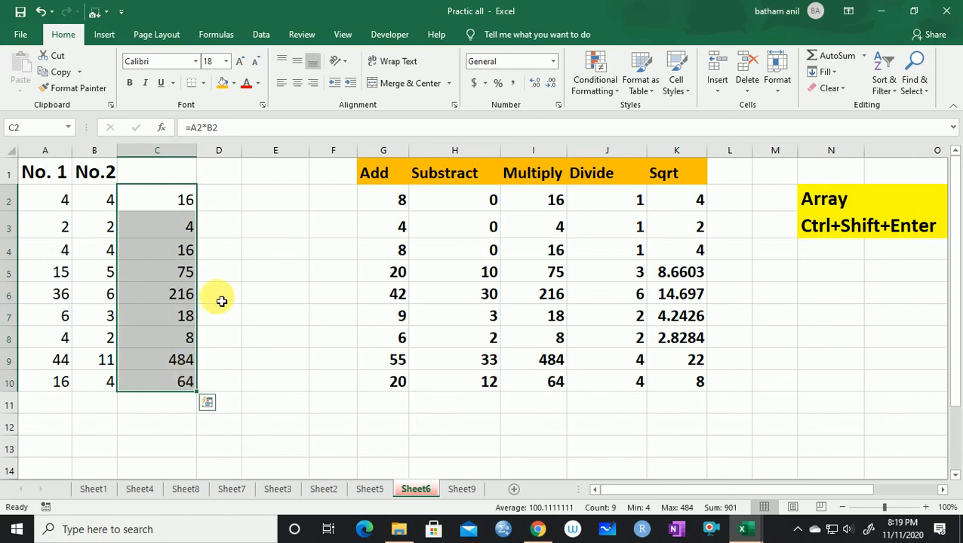
Widen column D and copy the formatting of the No.2 values in B2:B10 onto its cells with Format Painter.
left_click_drag(242, 155, 276, 161)
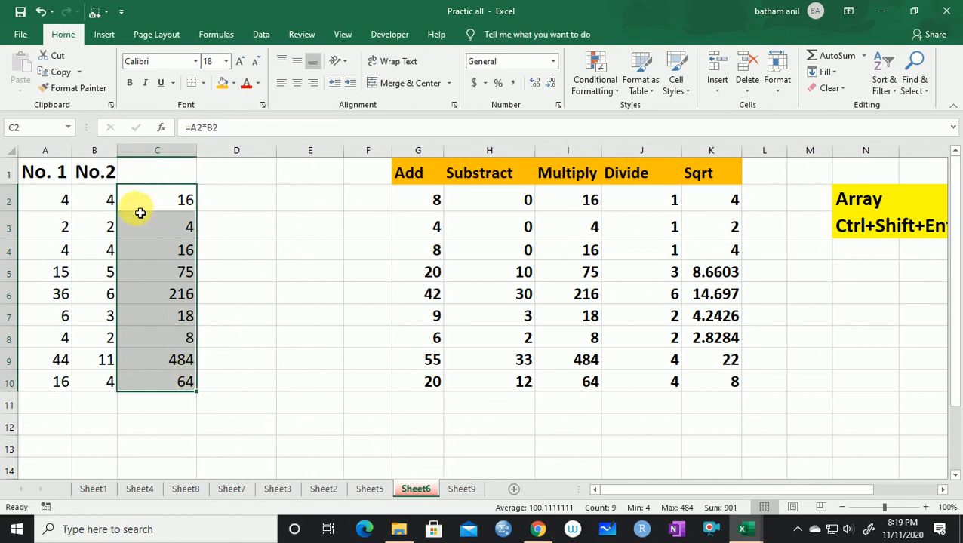
left_click_drag(109, 202, 111, 383)
left_click(99, 88)
left_click_drag(247, 170, 261, 384)
left_click(283, 432)
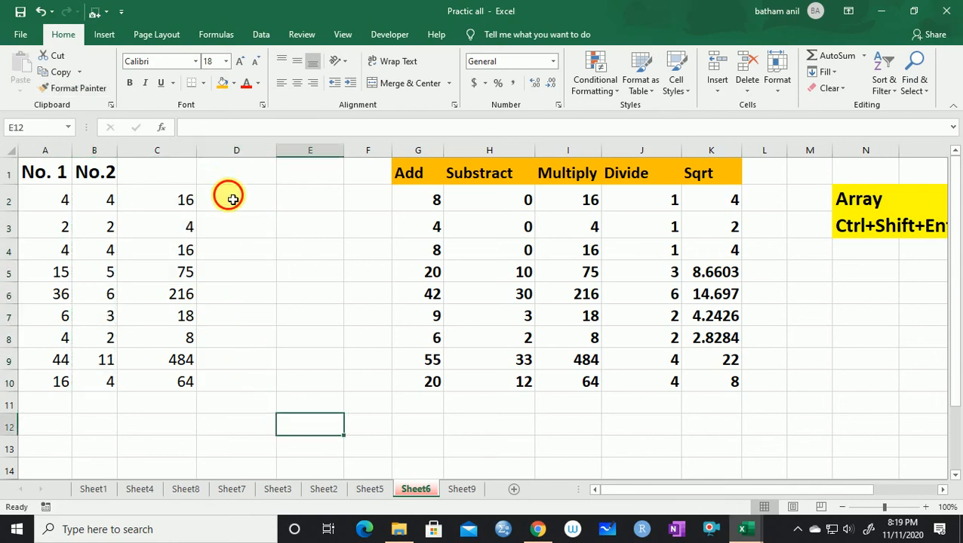
Enter the ordinary formula =SQRT(C2) in D2 and fill it down to D10.
double_click(234, 199)
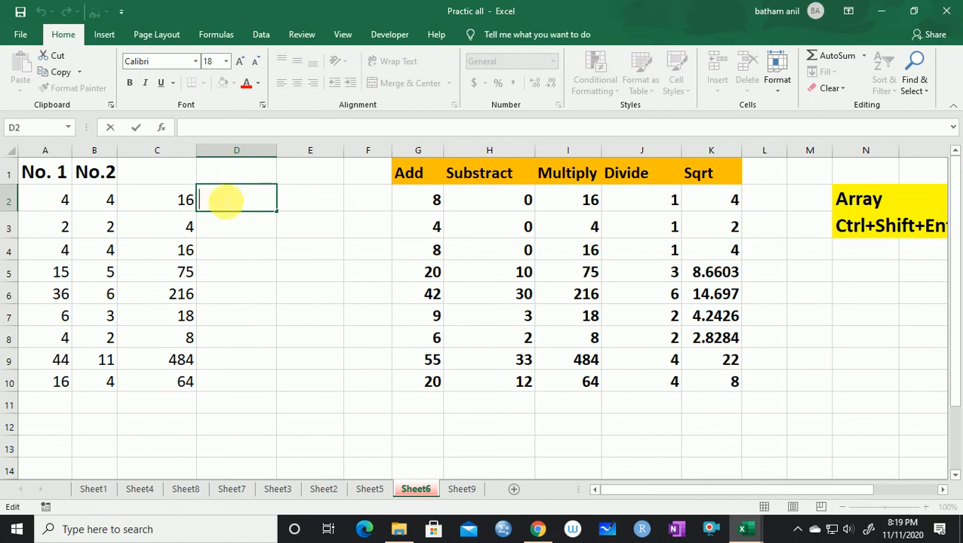
type("=")
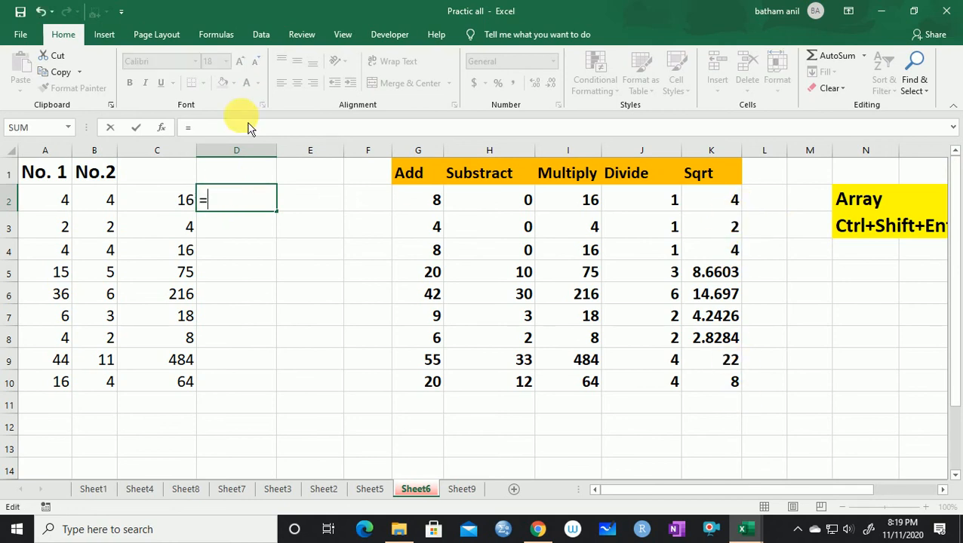
type("sqr")
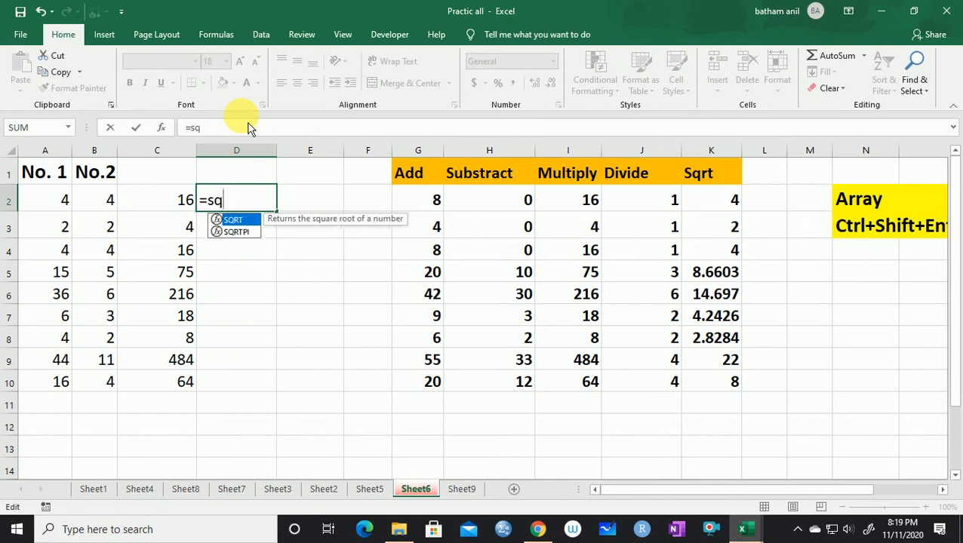
key("Tab")
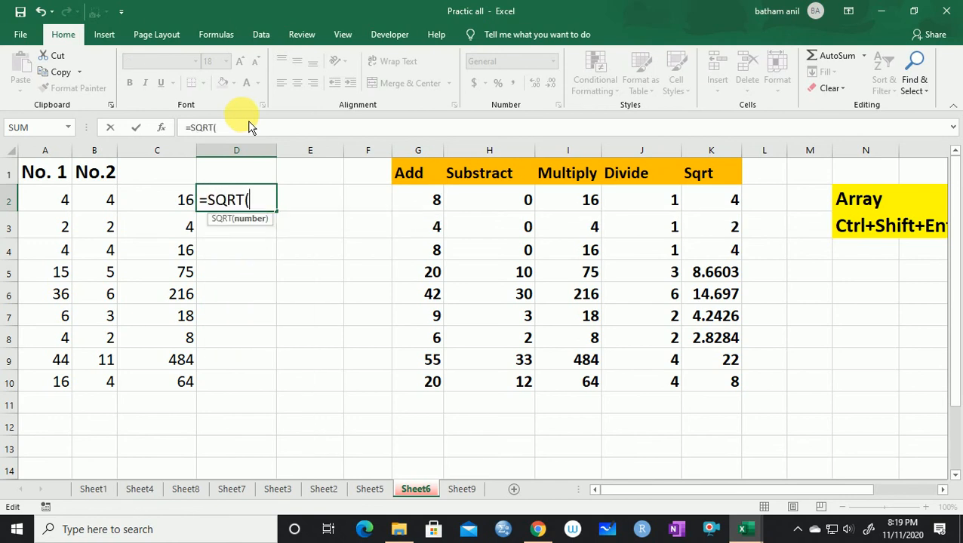
left_click(185, 200)
key("Return")
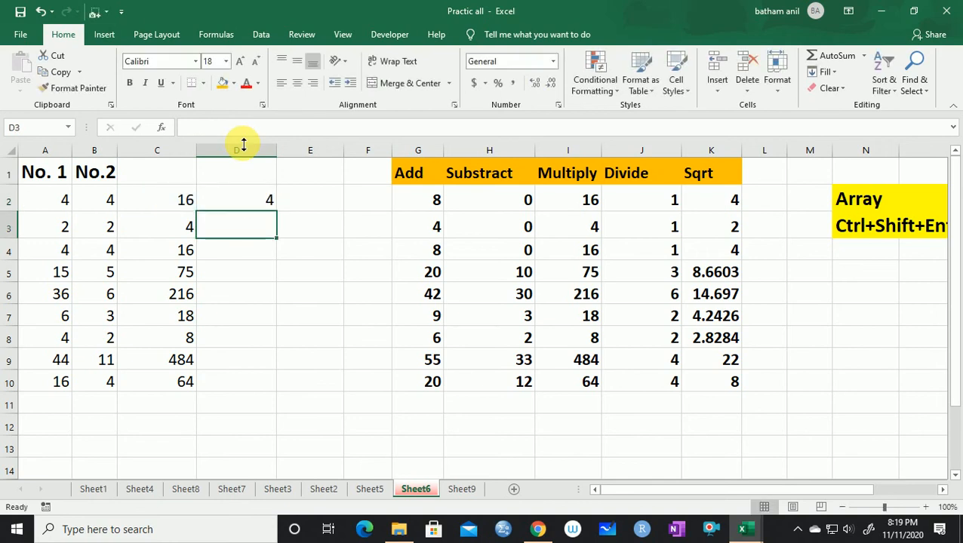
left_click(253, 195)
double_click(278, 213)
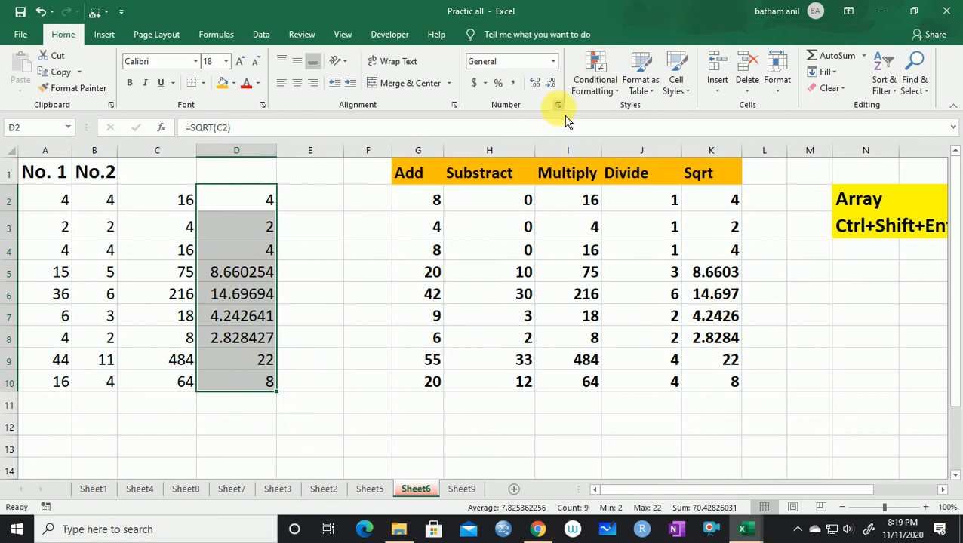
Format the square roots in D2:D10 to show four decimal places.
left_click(541, 92)
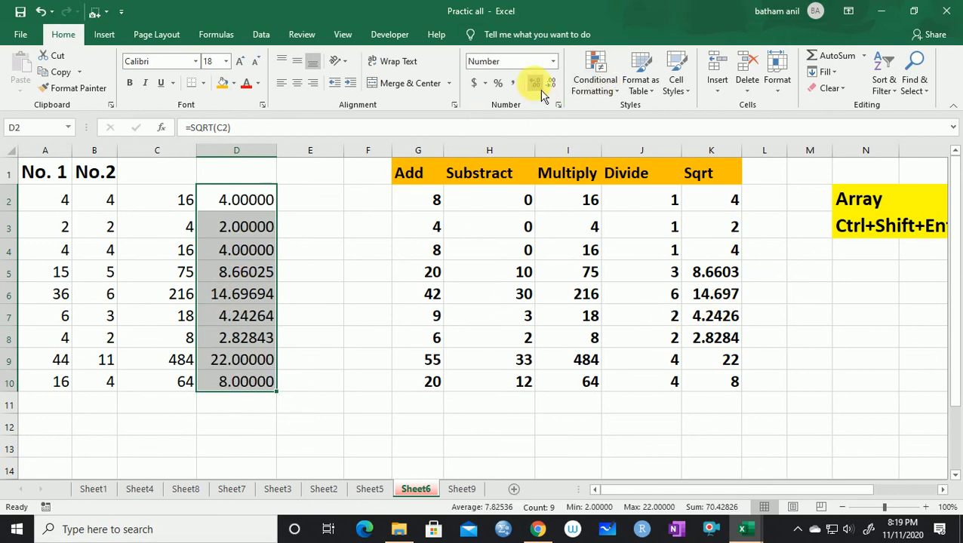
left_click(550, 84)
left_click(552, 85)
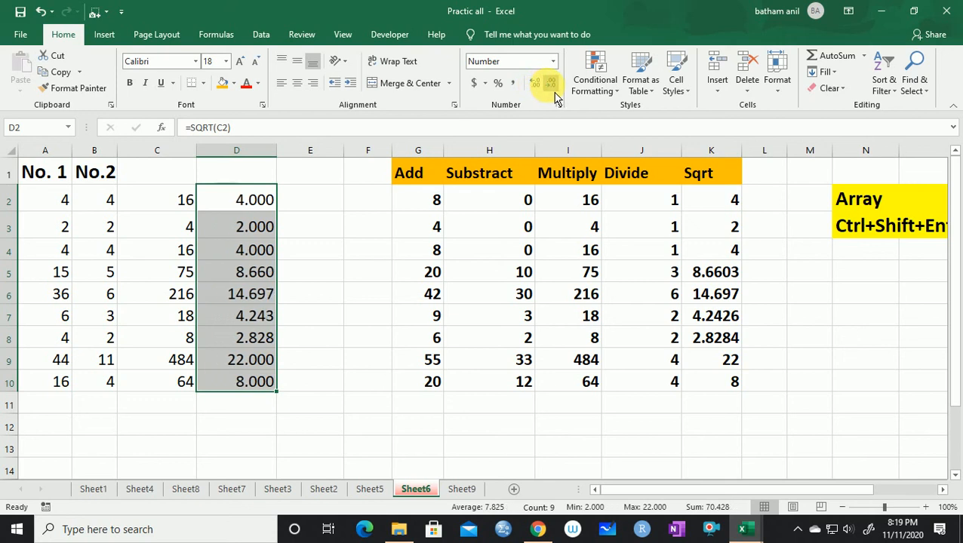
left_click(536, 85)
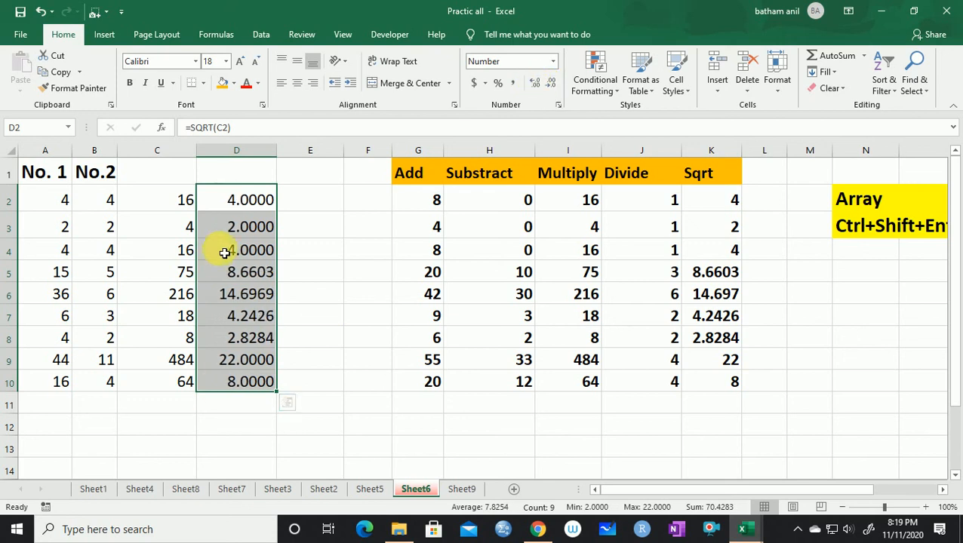